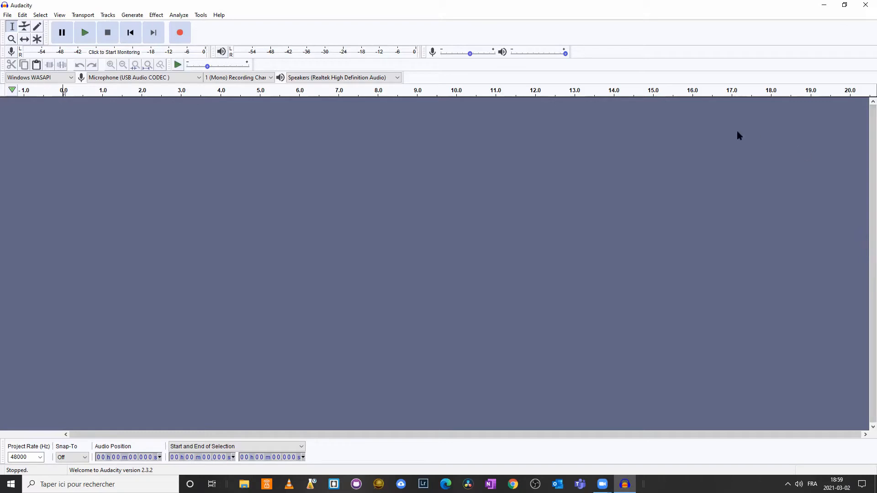
# Step: Import the audio file RAW-ZOOM.m4a from the Audio Editing Demo folder
pyautogui.click(8, 14)
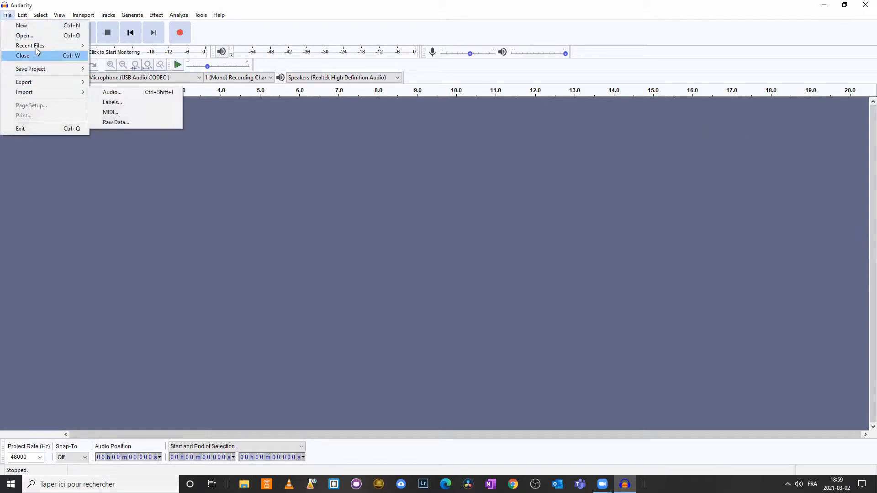
pyautogui.moveTo(25, 92)
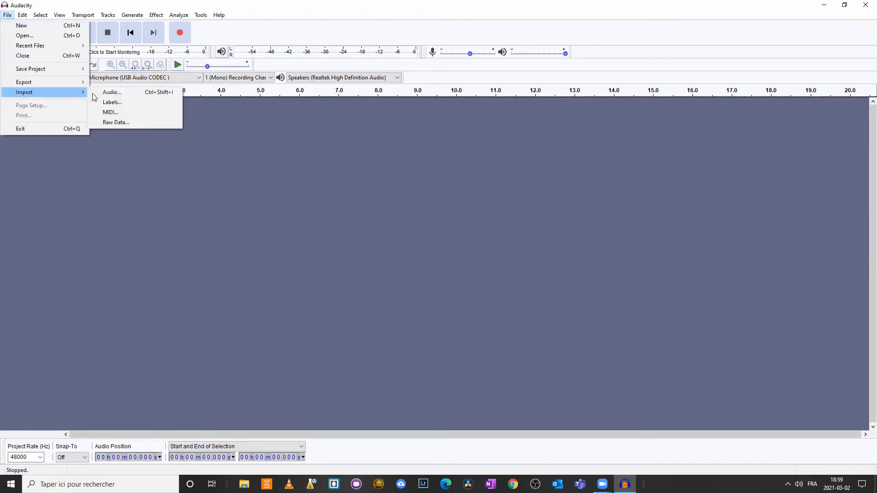
pyautogui.click(121, 95)
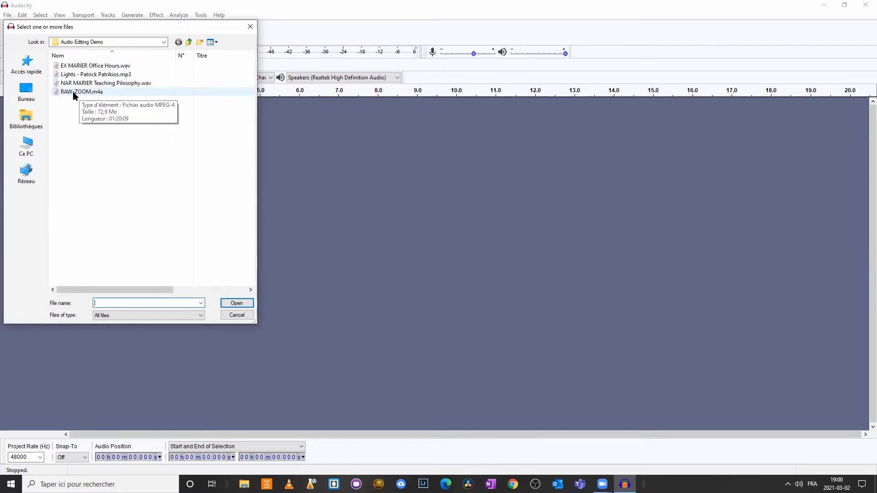
pyautogui.click(74, 92)
pyautogui.click(228, 303)
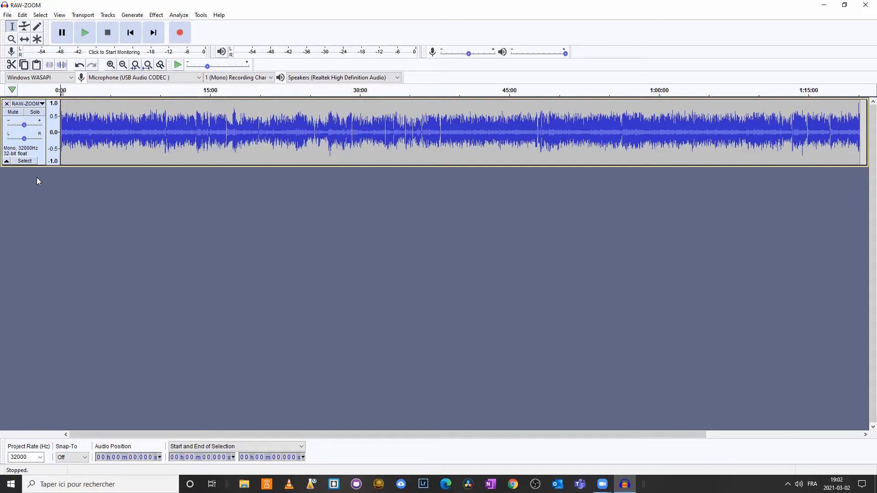
# Step: Play the recording from about 2:33 in short stretches and pause at about 2:48 to find the passage for editing
pyautogui.click(111, 64)
pyautogui.click(111, 65)
pyautogui.click(110, 65)
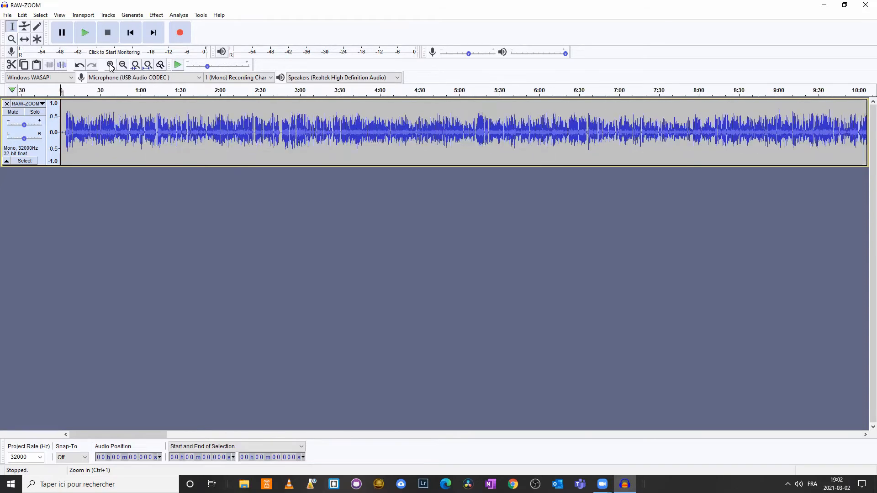
pyautogui.click(264, 125)
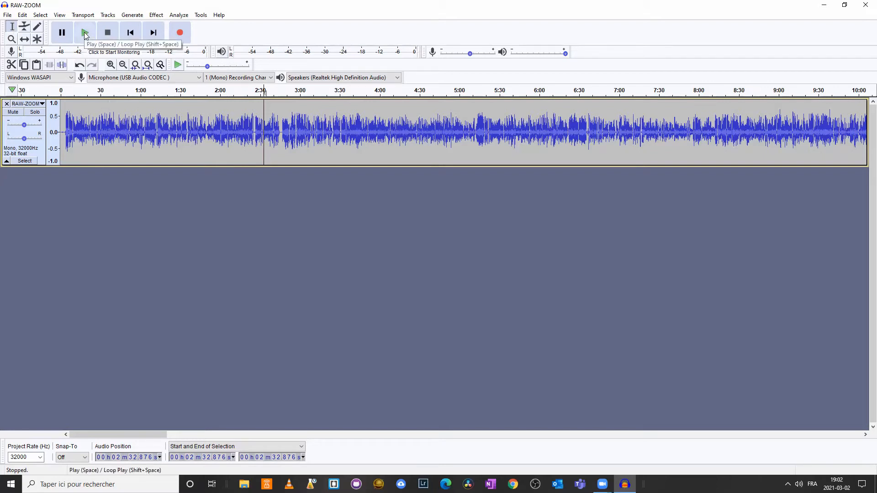
pyautogui.click(85, 35)
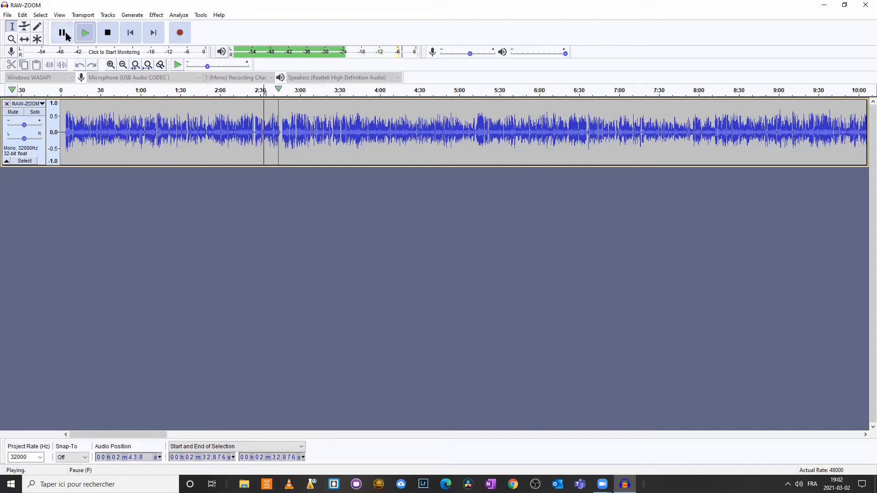
pyautogui.click(65, 34)
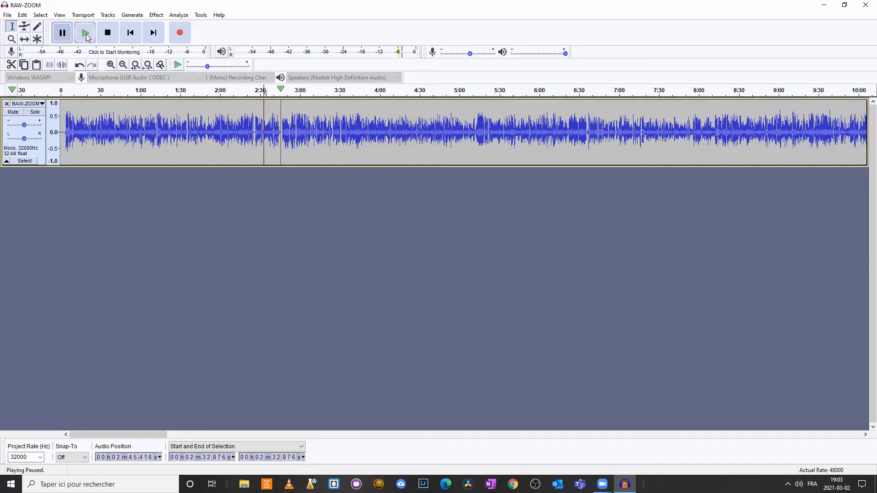
pyautogui.click(63, 33)
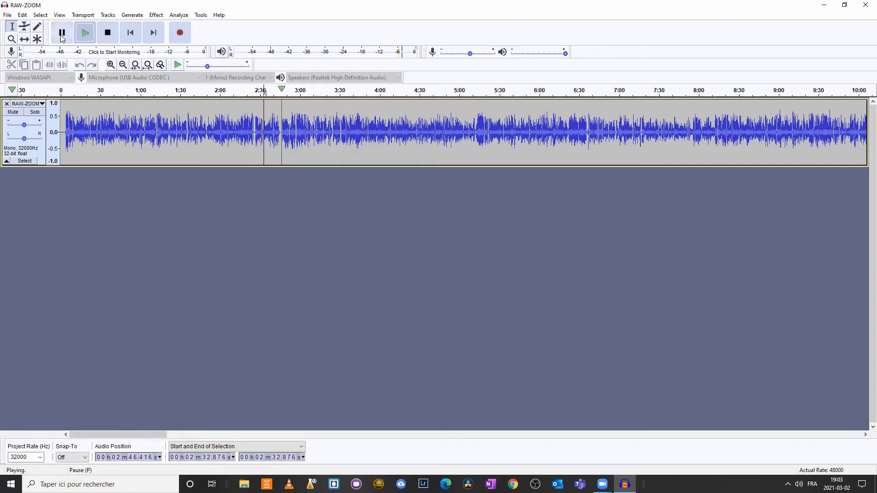
pyautogui.click(62, 37)
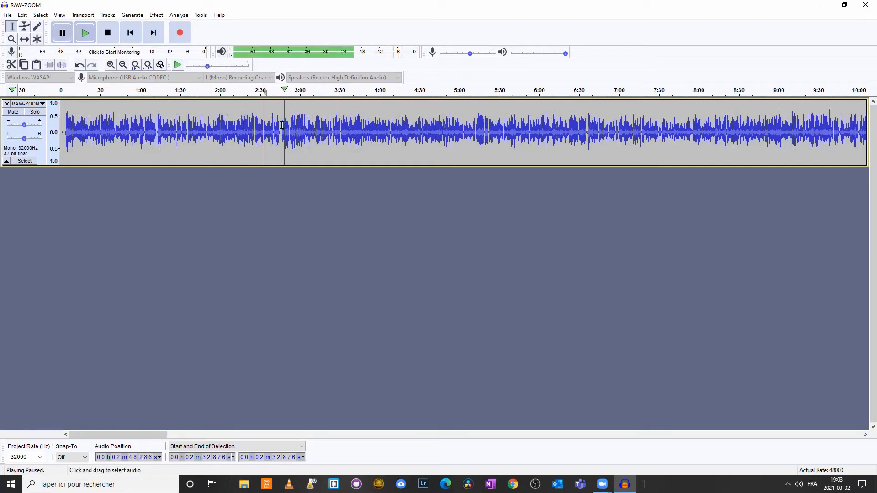
# Step: Replay the passage from about 2:32.7 and pause at about 2:40.5 to locate the first cut point
pyautogui.click(111, 65)
pyautogui.click(111, 65)
pyautogui.click(111, 65)
pyautogui.click(111, 64)
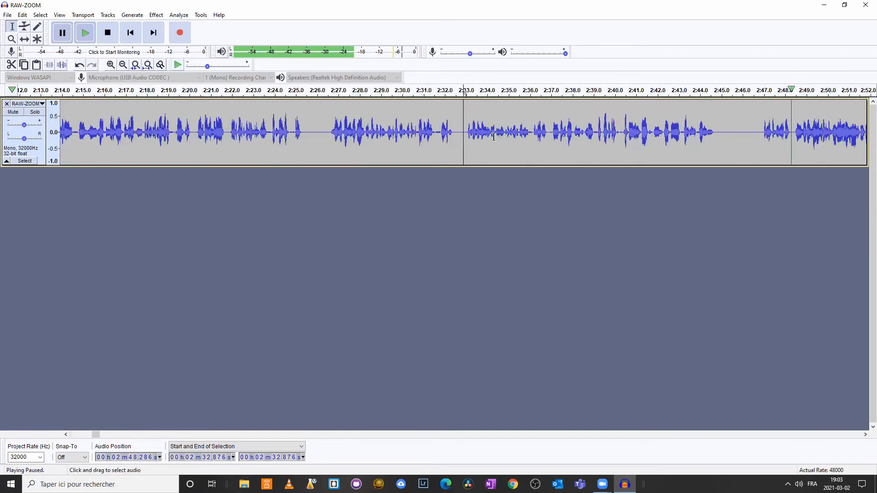
pyautogui.moveTo(466, 128)
pyautogui.mouseDown()
pyautogui.moveTo(725, 127)
pyautogui.moveTo(466, 129)
pyautogui.mouseUp()
pyautogui.click(459, 134)
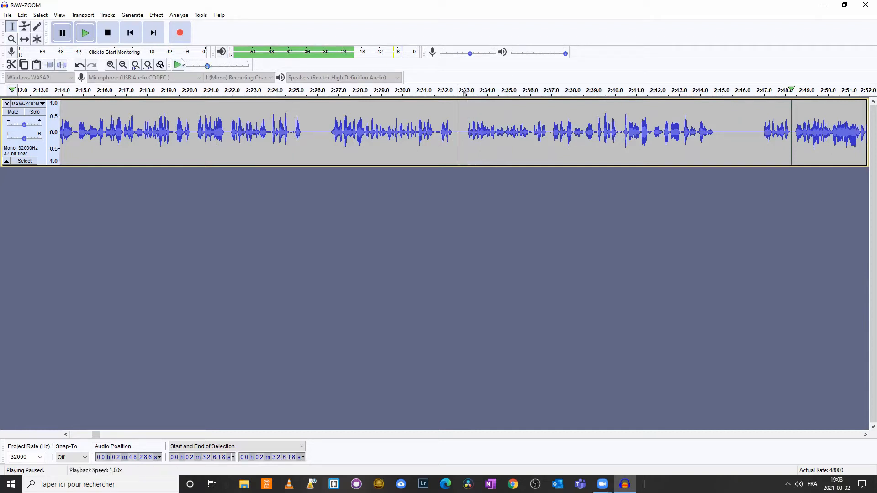
pyautogui.click(63, 33)
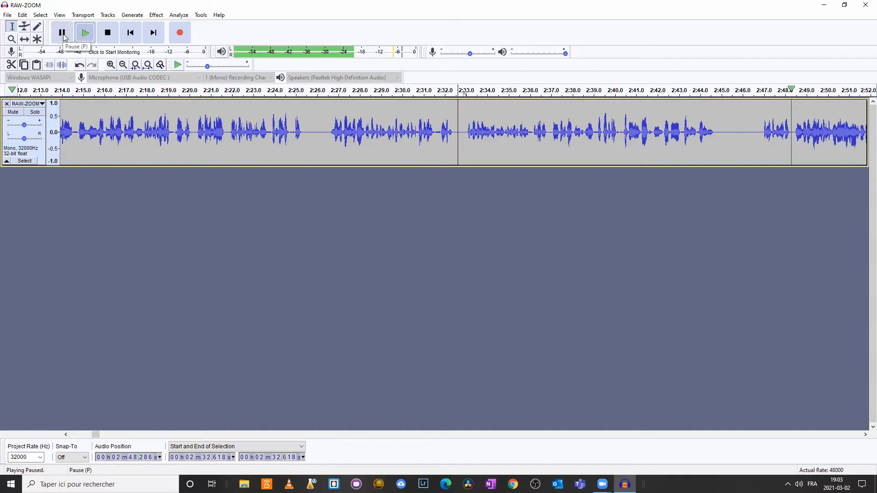
pyautogui.press('space')
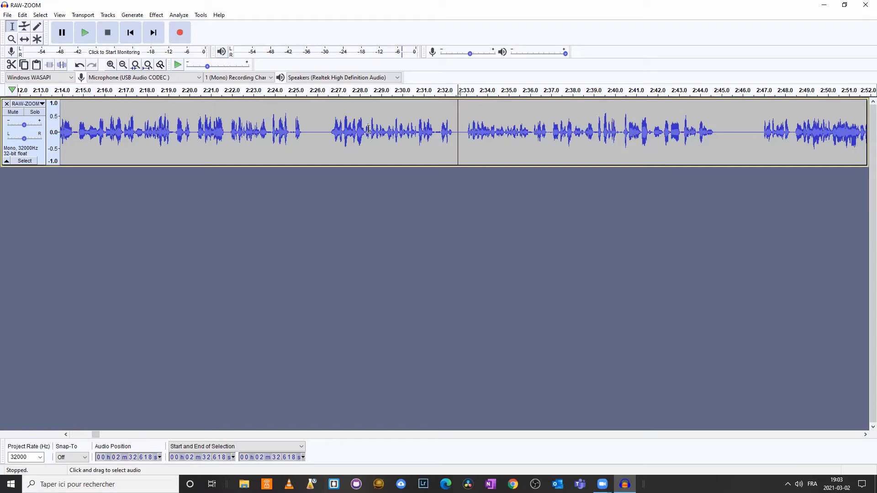
pyautogui.click(459, 126)
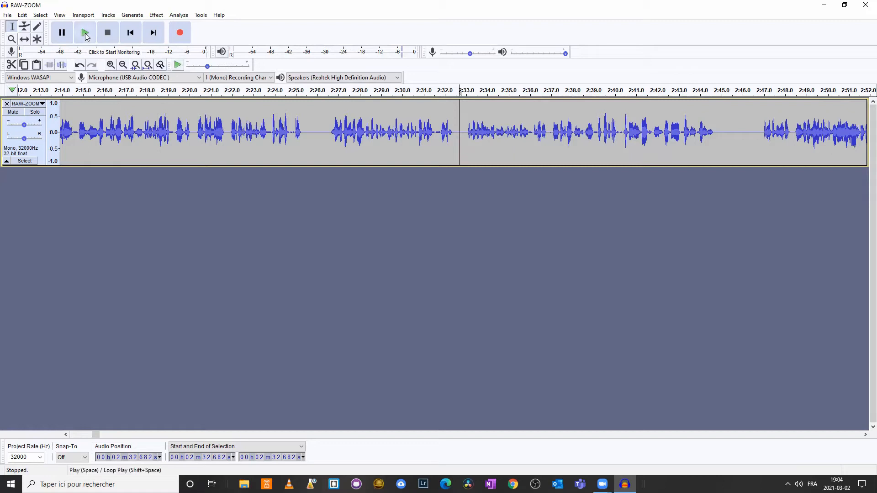
pyautogui.click(86, 36)
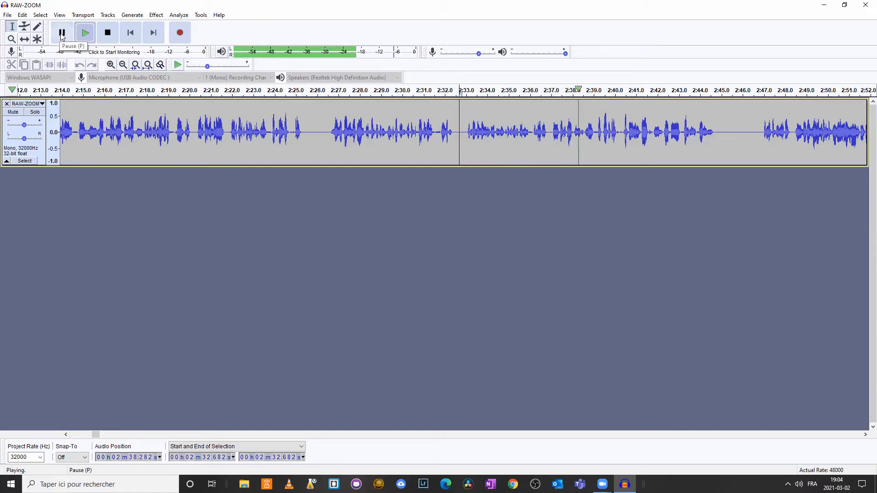
pyautogui.click(62, 37)
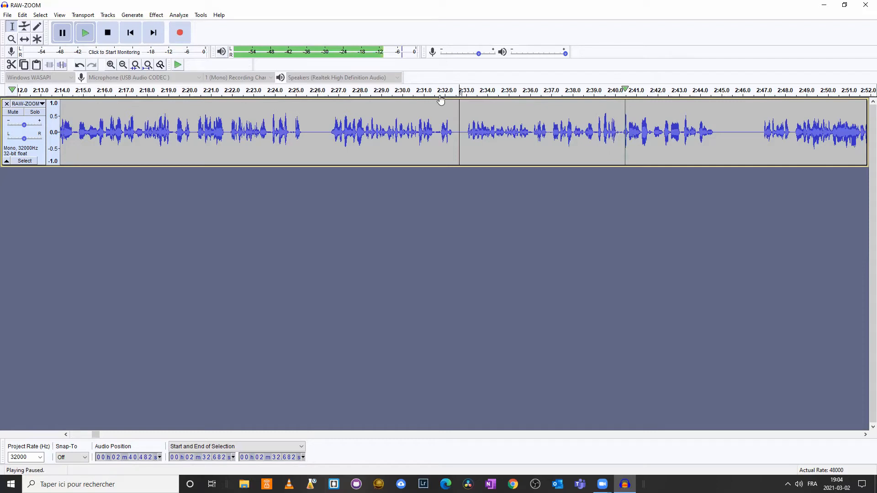
# Step: Stop playback and place the cursor in the short silence at about 2:40.38, just before the next word
pyautogui.click(622, 133)
pyautogui.press('space')
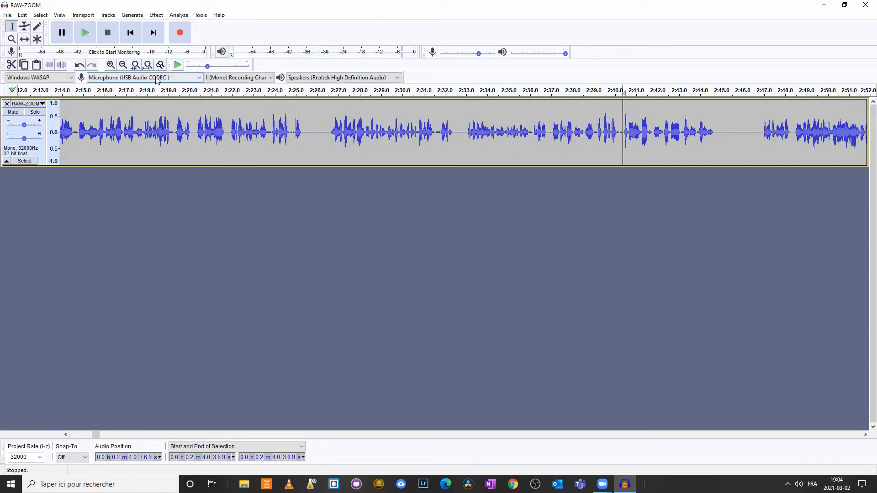
pyautogui.click(111, 64)
pyautogui.click(111, 65)
pyautogui.click(111, 65)
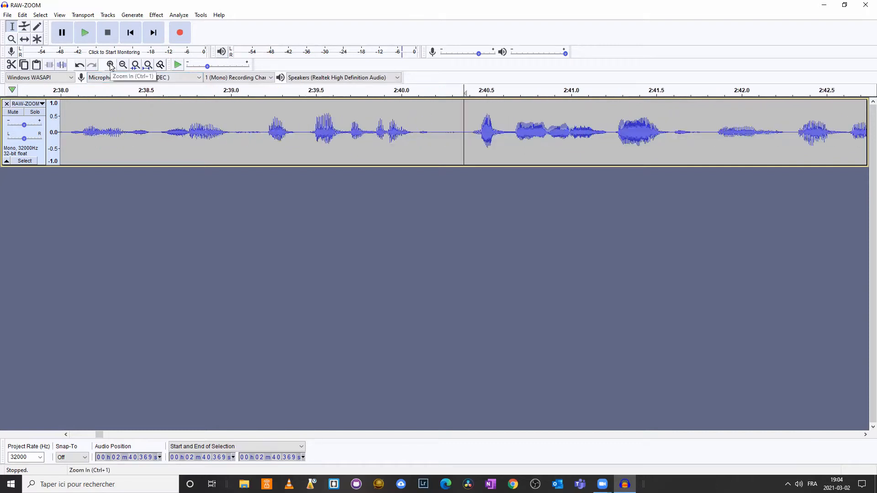
pyautogui.click(110, 65)
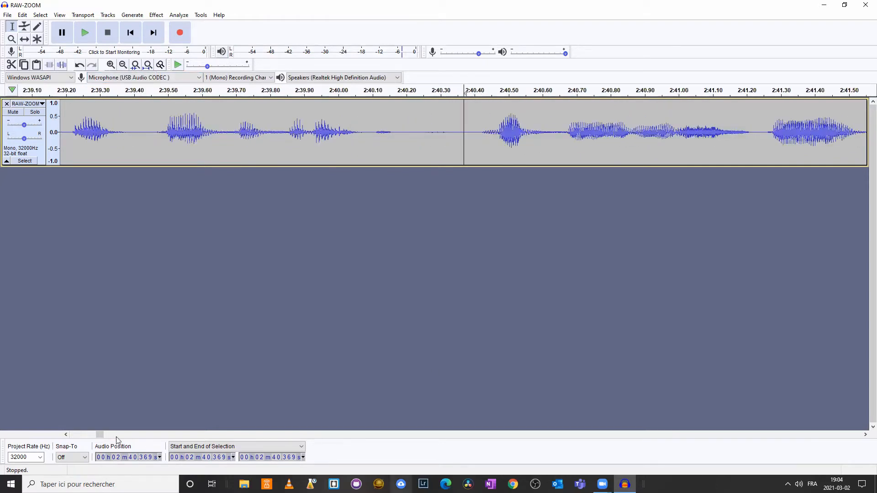
pyautogui.click(469, 131)
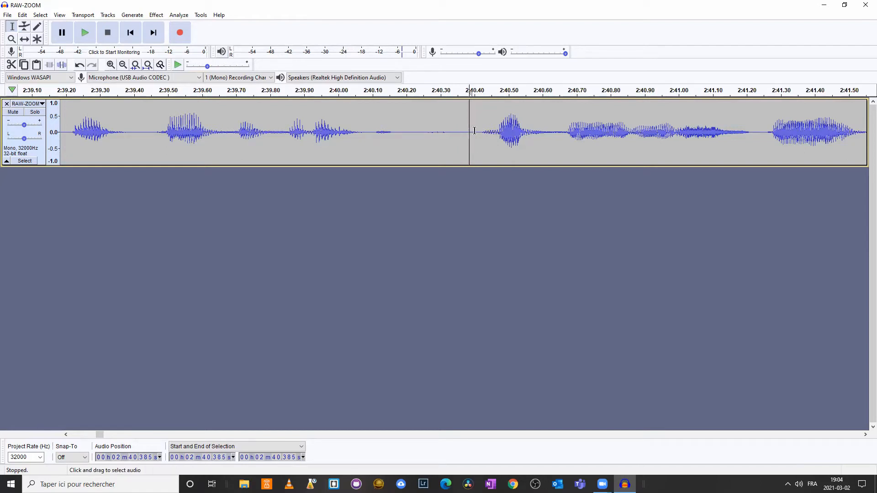
pyautogui.moveTo(470, 128)
pyautogui.mouseDown()
pyautogui.moveTo(718, 125)
pyautogui.moveTo(473, 126)
pyautogui.mouseUp()
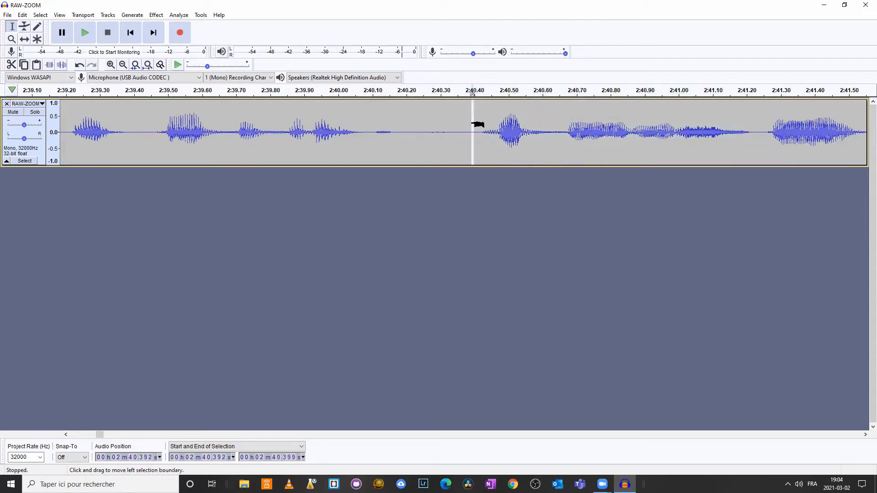
pyautogui.click(467, 128)
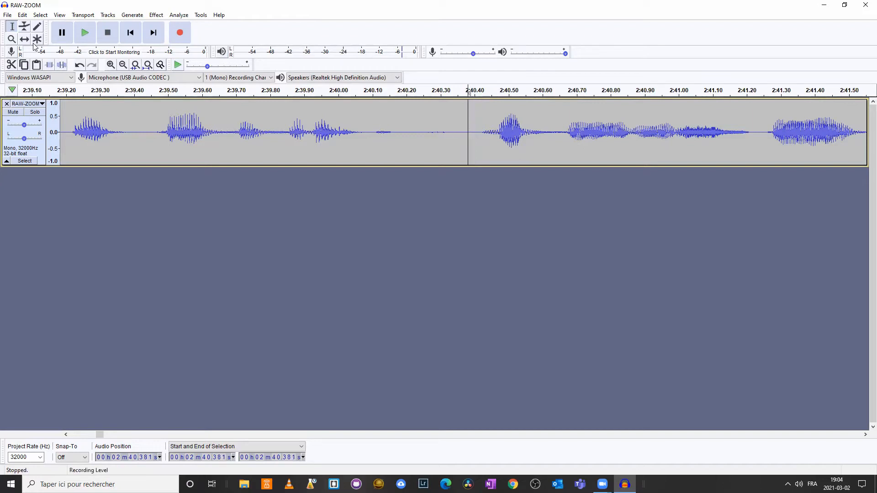
# Step: Split the clip in the short silence at about 2:40.38
pyautogui.click(22, 15)
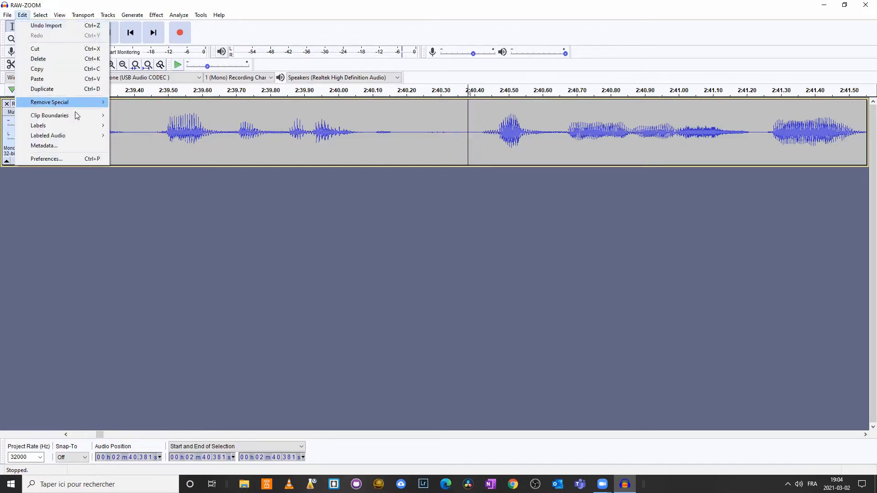
pyautogui.moveTo(76, 116)
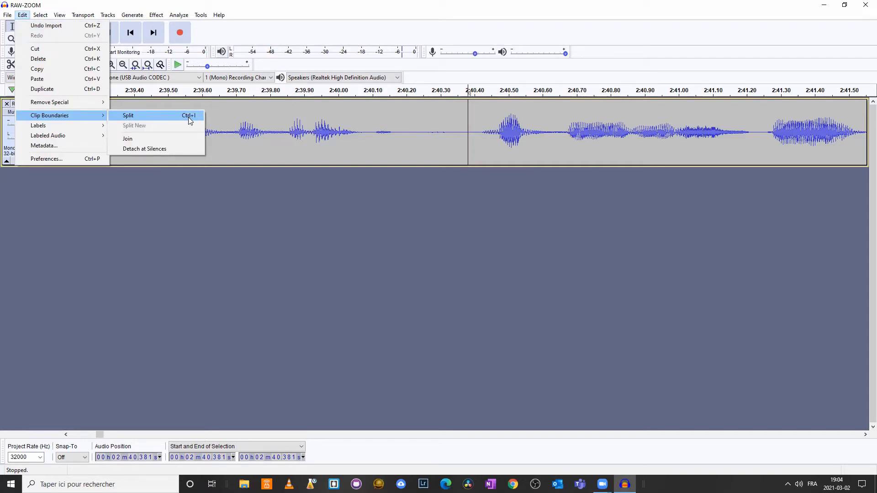
pyautogui.click(467, 143)
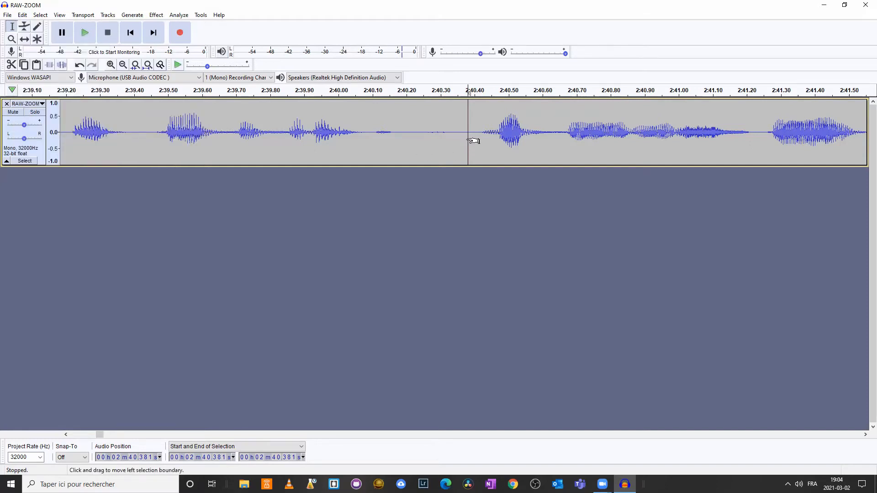
pyautogui.click(454, 138)
pyautogui.click(469, 126)
pyautogui.click(457, 135)
pyautogui.moveTo(456, 135); pyautogui.dragTo(466, 131)
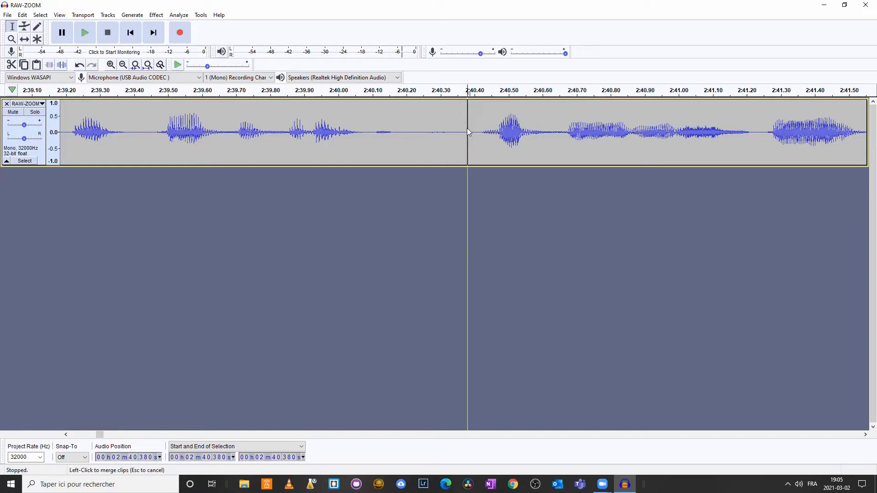
# Step: Listen on from just after the split and split the clip again in the silence at about 2:44.69
pyautogui.click(472, 128)
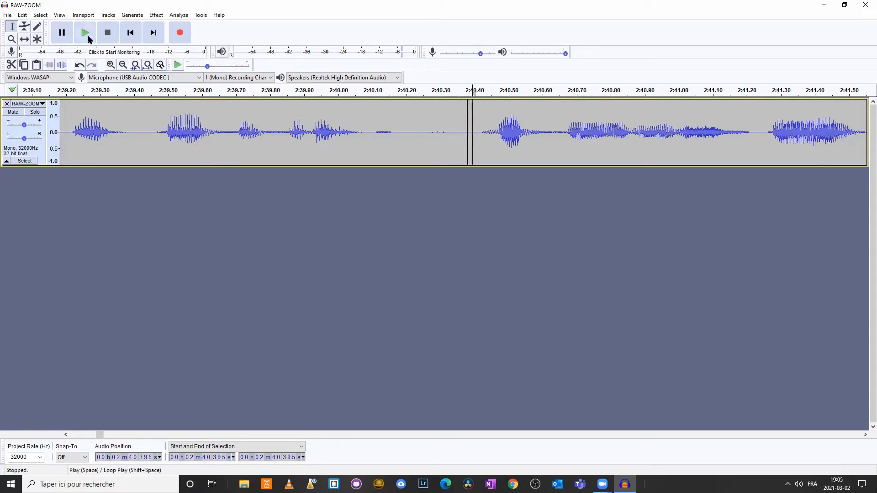
pyautogui.click(85, 33)
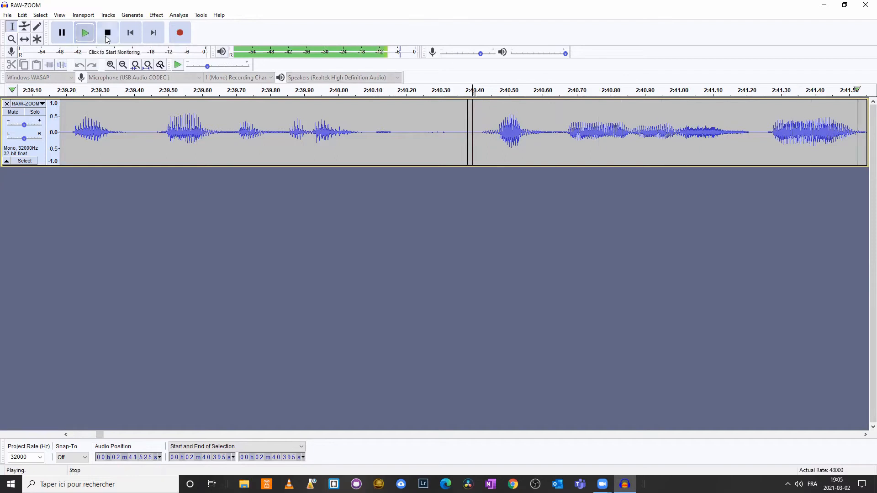
pyautogui.click(62, 33)
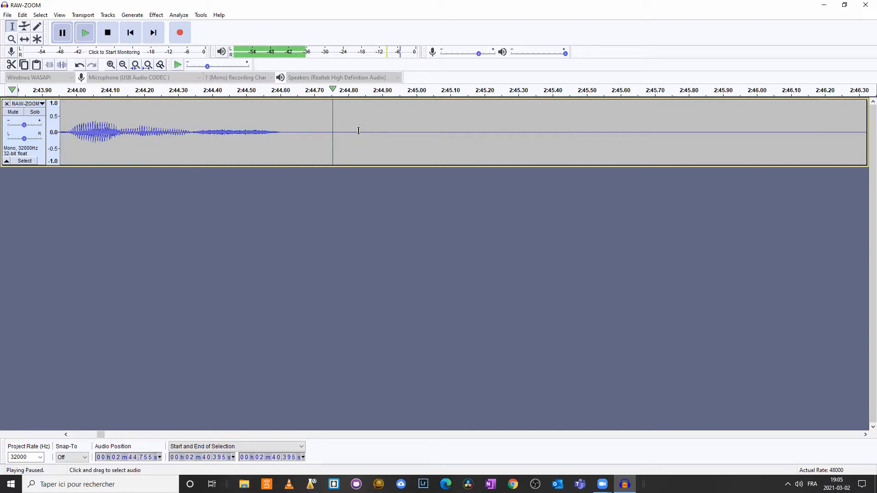
pyautogui.press('space')
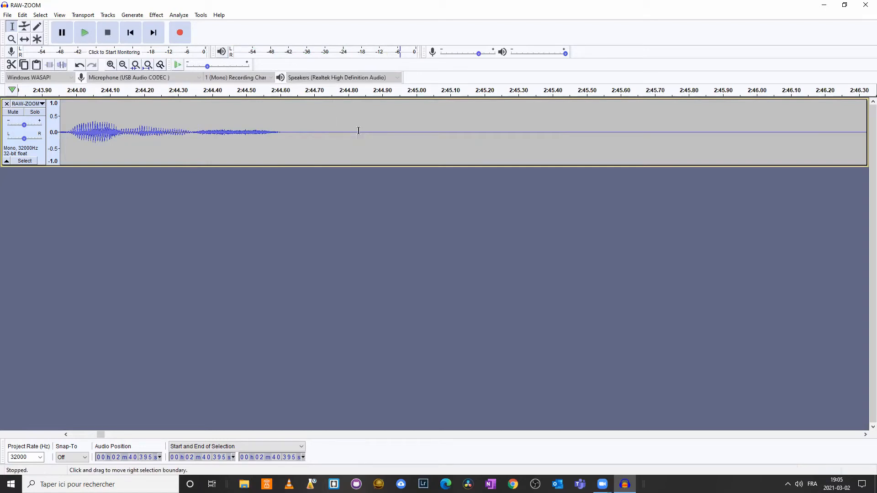
pyautogui.click(310, 123)
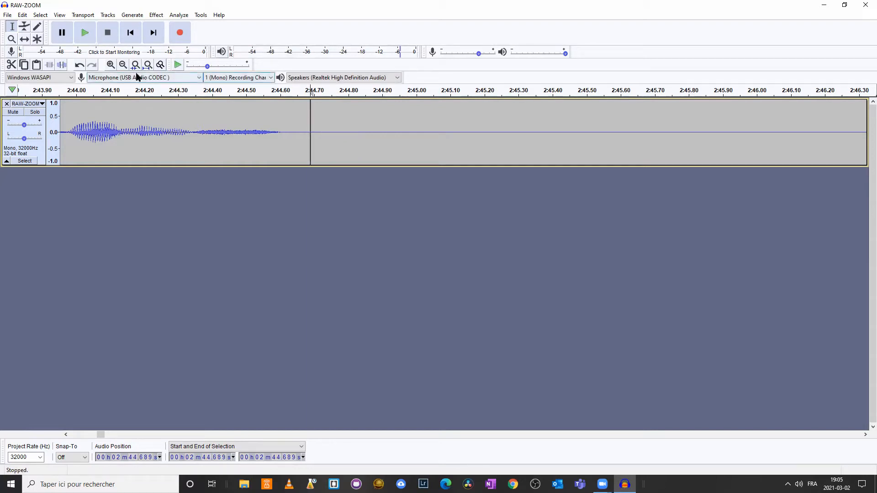
pyautogui.click(123, 65)
pyautogui.click(123, 66)
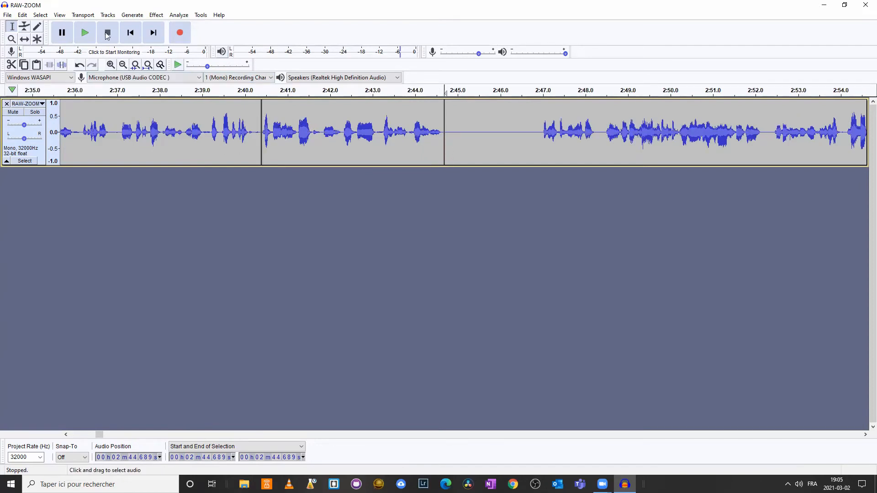
# Step: Switch to the Time Shift tool and back to the Selection tool
pyautogui.click(25, 40)
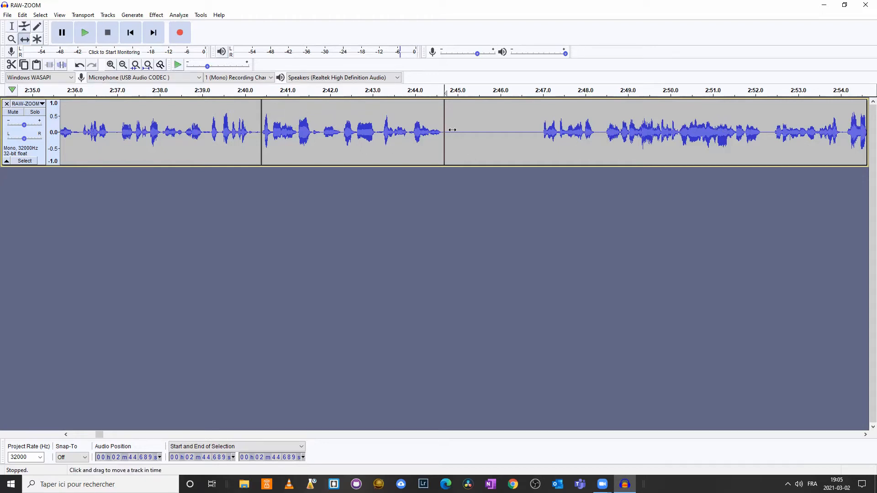
pyautogui.click(11, 26)
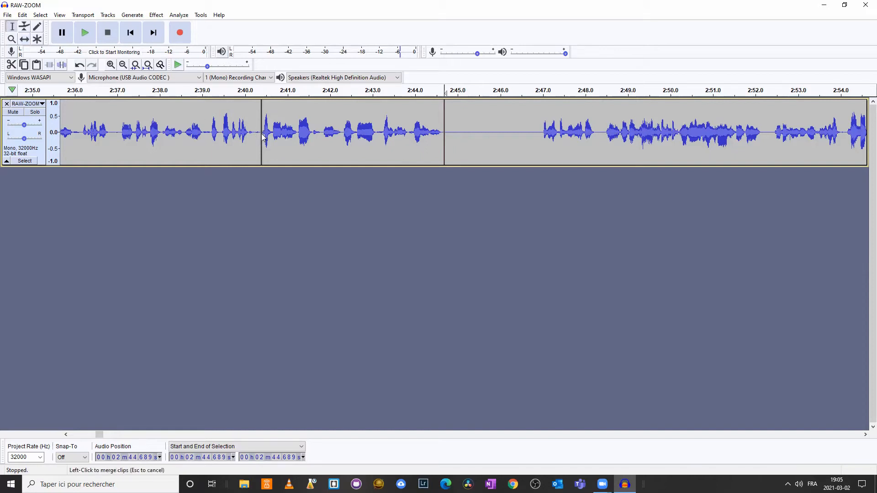
# Step: Select the split-off passage from about 2:40.3 to 2:44.8 and open the export of the selected audio
pyautogui.moveTo(259, 132); pyautogui.dragTo(262, 132)
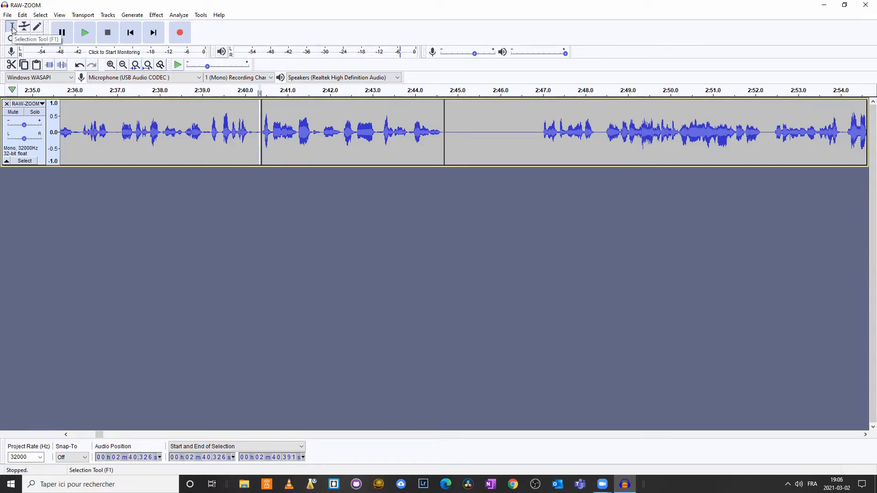
pyautogui.moveTo(447, 130); pyautogui.dragTo(257, 119)
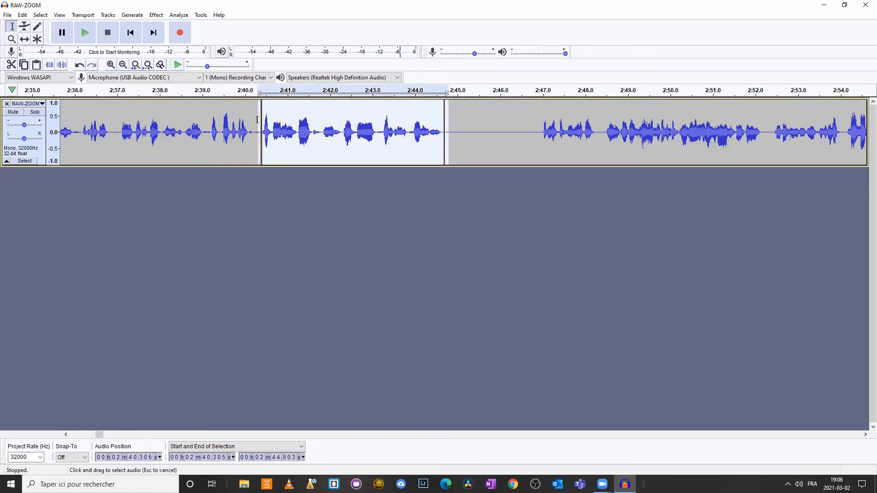
pyautogui.click(7, 14)
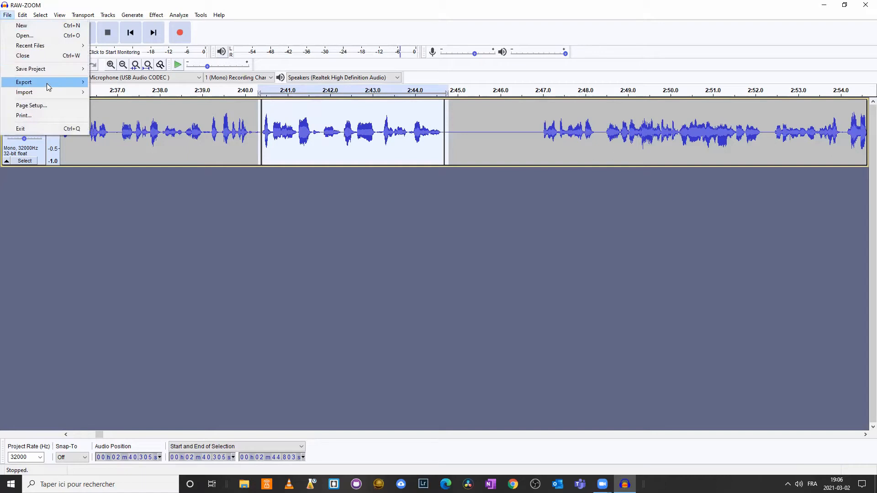
pyautogui.moveTo(49, 87)
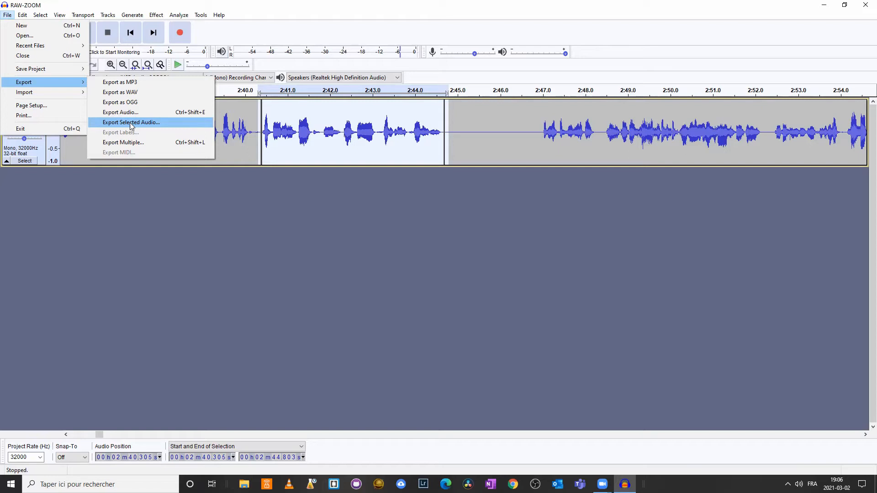
pyautogui.click(131, 122)
# Step: Save the selection as a 16-bit WAV named like the existing Office Hours excerpt but with "Questions" instead, leaving the metadata tags empty
pyautogui.click(89, 66)
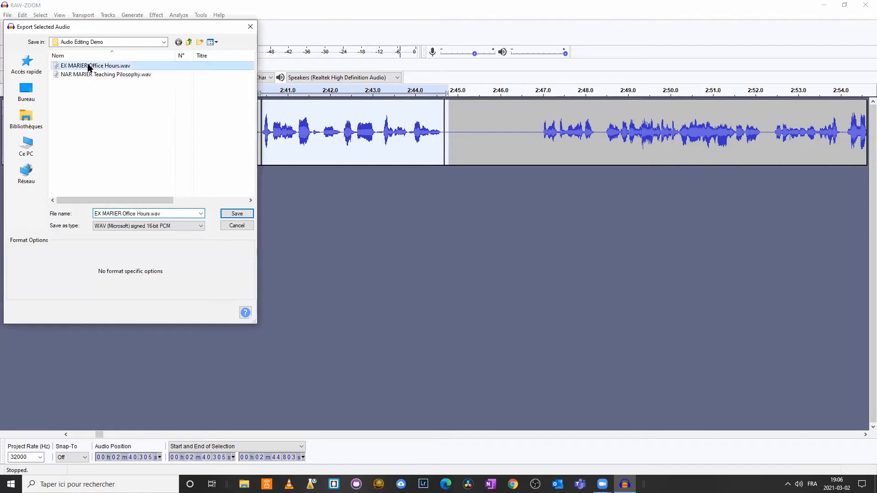
pyautogui.tripleClick(132, 214)
pyautogui.click(154, 214)
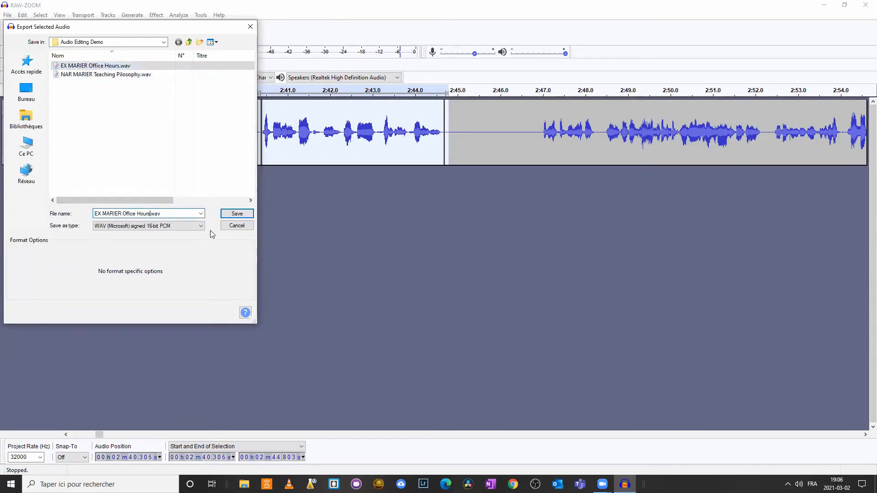
pyautogui.press('BackSpace')
pyautogui.press('BackSpace')
pyautogui.press('BackSpace')
pyautogui.press('BackSpace')
pyautogui.press('BackSpace')
pyautogui.press('BackSpace')
pyautogui.press('BackSpace')
pyautogui.press('BackSpace')
pyautogui.write('Questions')
pyautogui.click(242, 214)
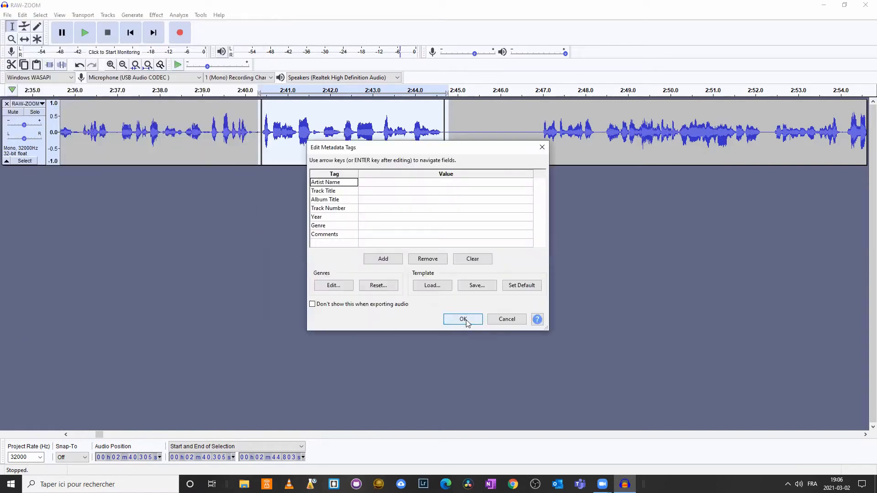
pyautogui.click(467, 323)
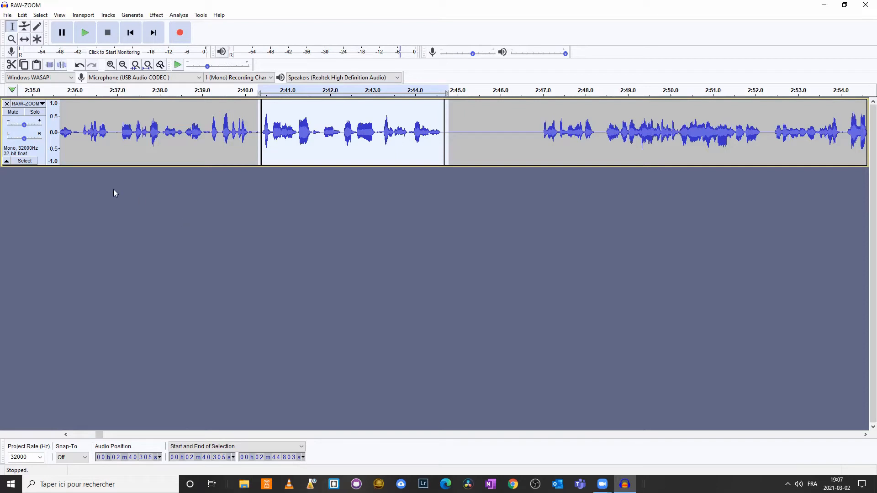
# Step: Remove the raw Zoom track and import the Office Hours, Questions and Teaching Pilosophy WAV files together with the Lights MP3
pyautogui.click(7, 104)
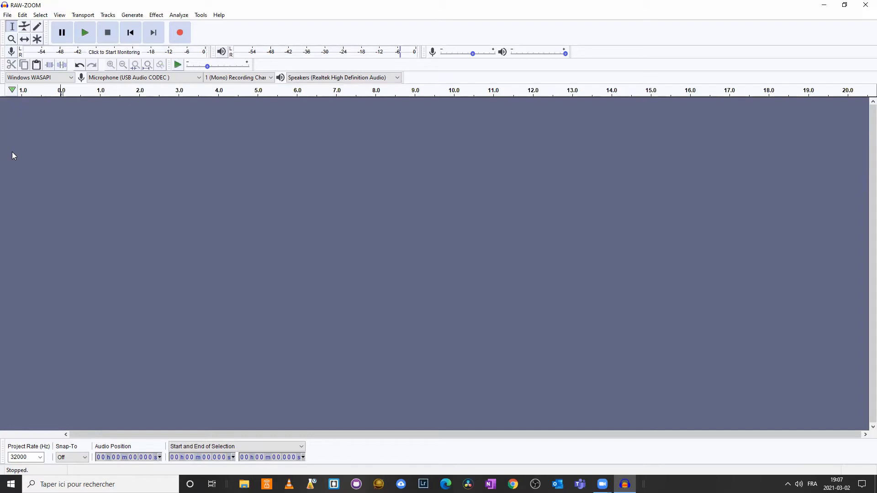
pyautogui.click(7, 15)
pyautogui.moveTo(37, 93)
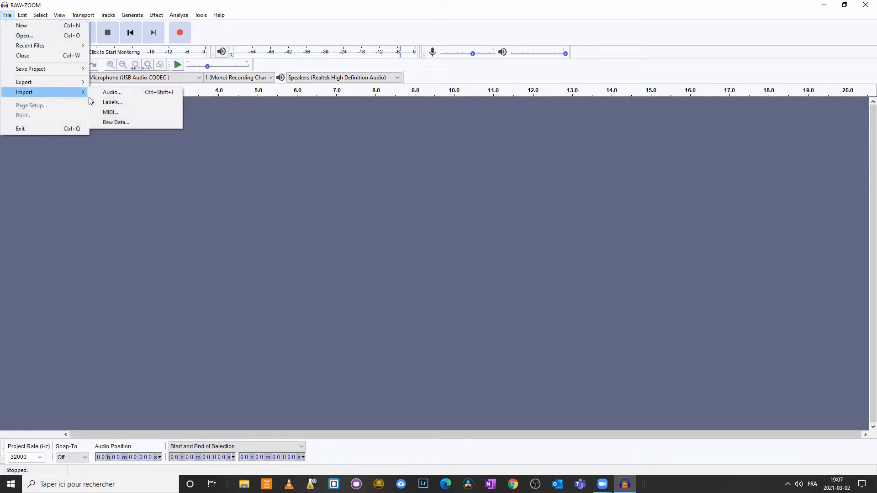
pyautogui.click(112, 91)
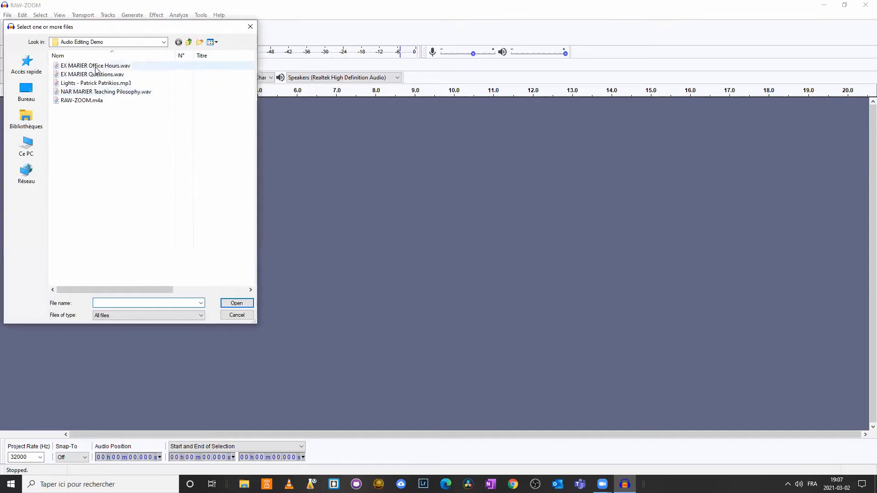
pyautogui.click(97, 66)
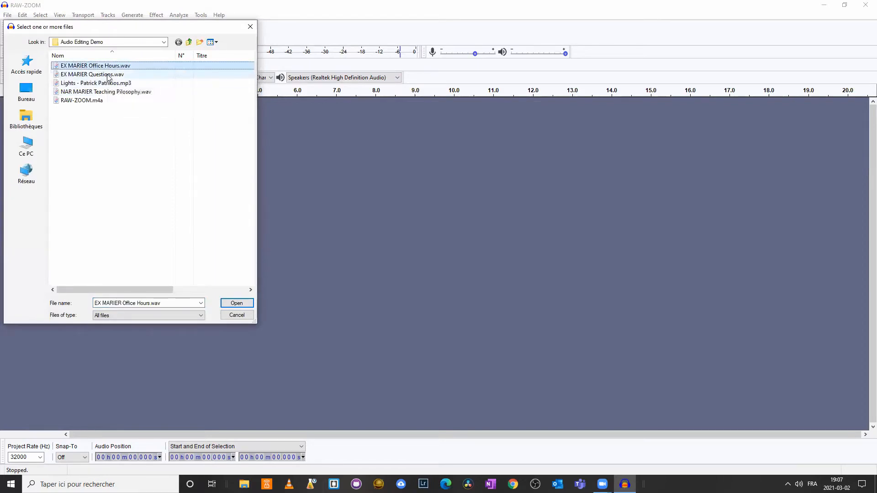
pyautogui.keyDown('ctrl'); pyautogui.click(110, 75); pyautogui.keyUp('ctrl')
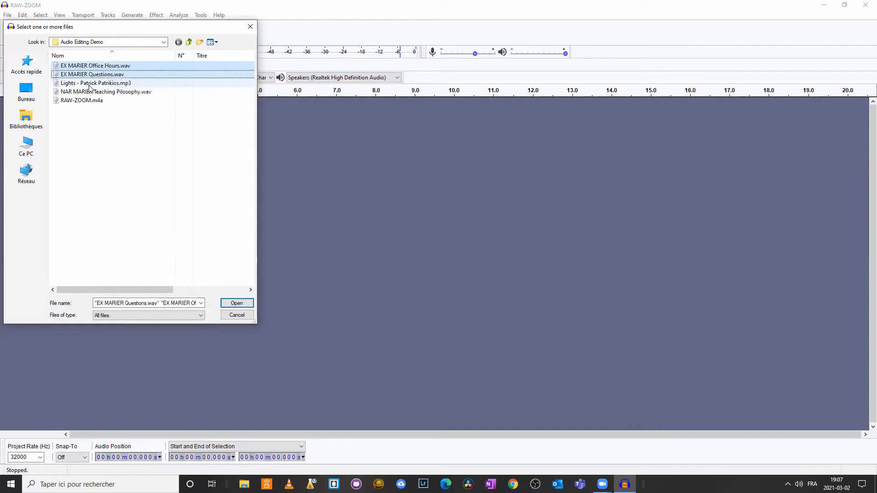
pyautogui.keyDown('ctrl'); pyautogui.click(90, 83); pyautogui.keyUp('ctrl')
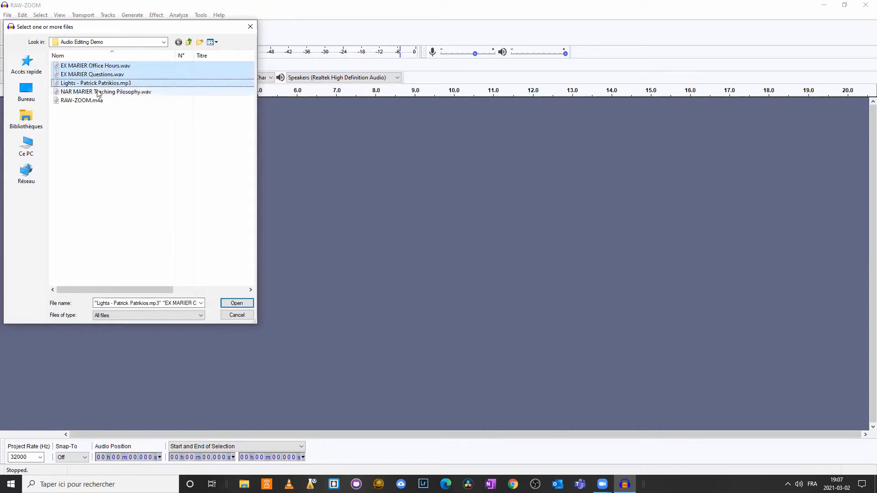
pyautogui.keyDown('ctrl'); pyautogui.click(68, 93); pyautogui.keyUp('ctrl')
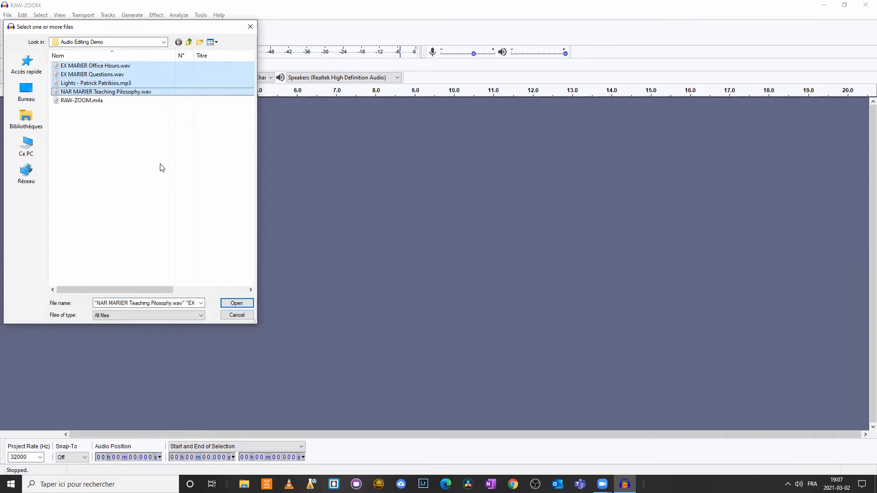
pyautogui.click(236, 303)
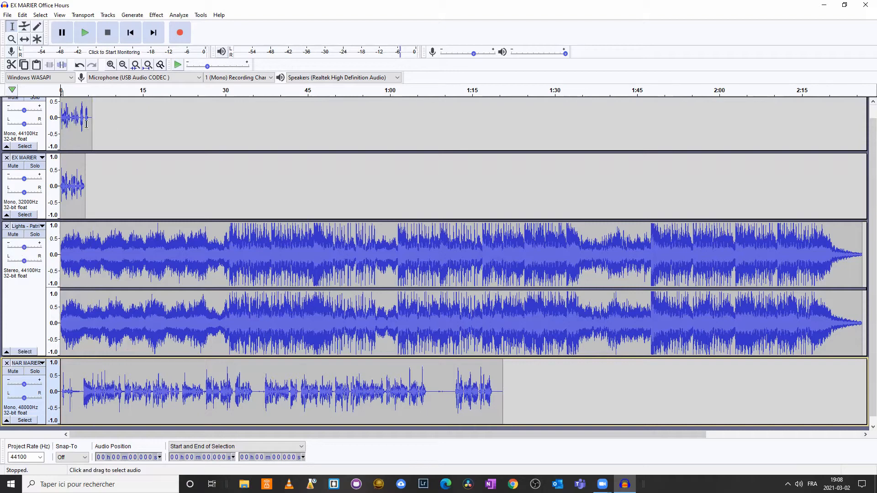
pyautogui.click(40, 457)
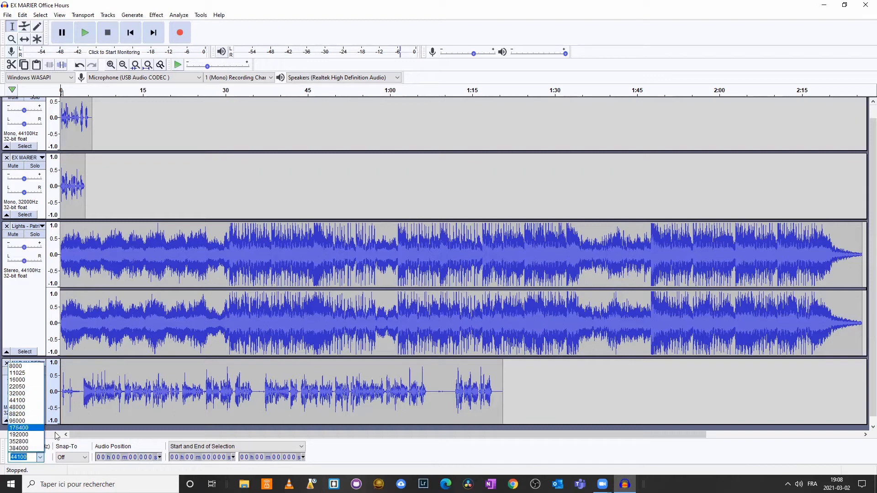
pyautogui.click(63, 446)
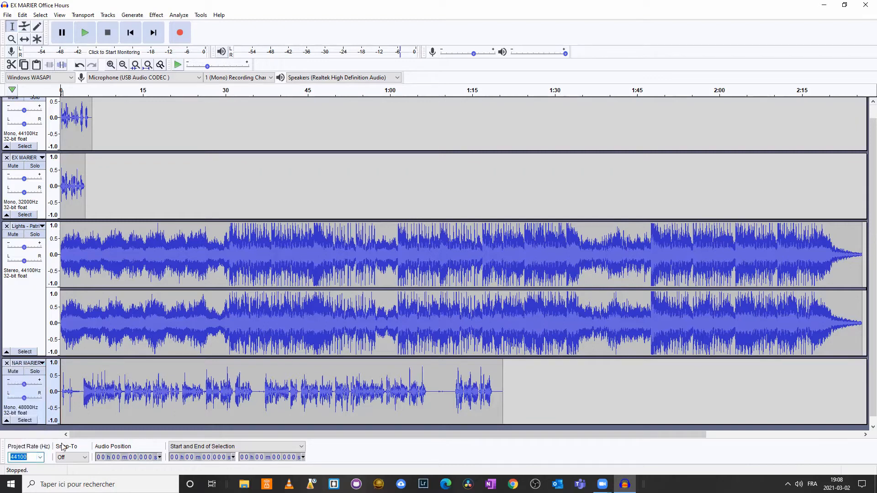
# Step: Save the project as "Audio Editing Demo" in the Audio Editing Demo folder, copying the selected dependent audio files into it
pyautogui.click(8, 14)
pyautogui.moveTo(47, 71)
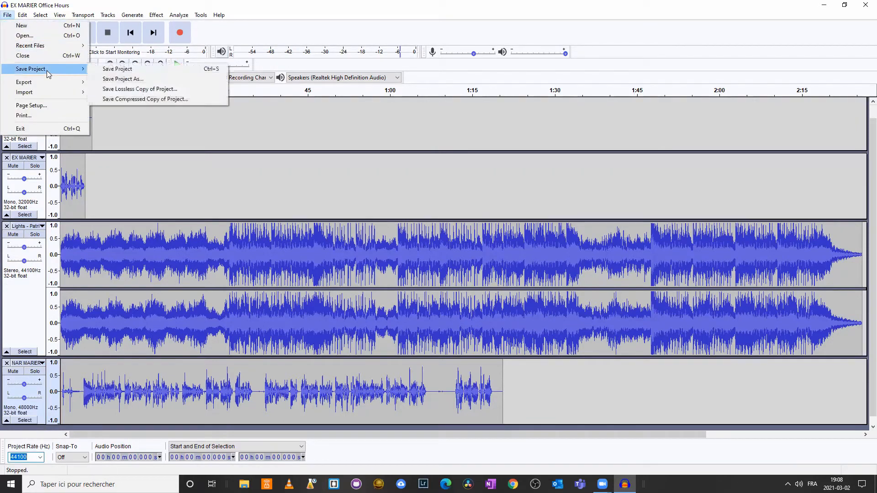
pyautogui.click(122, 79)
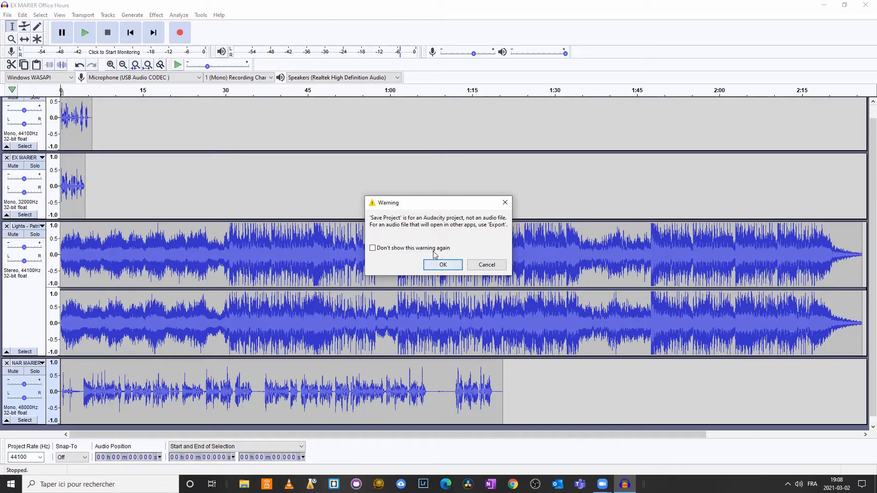
pyautogui.click(443, 265)
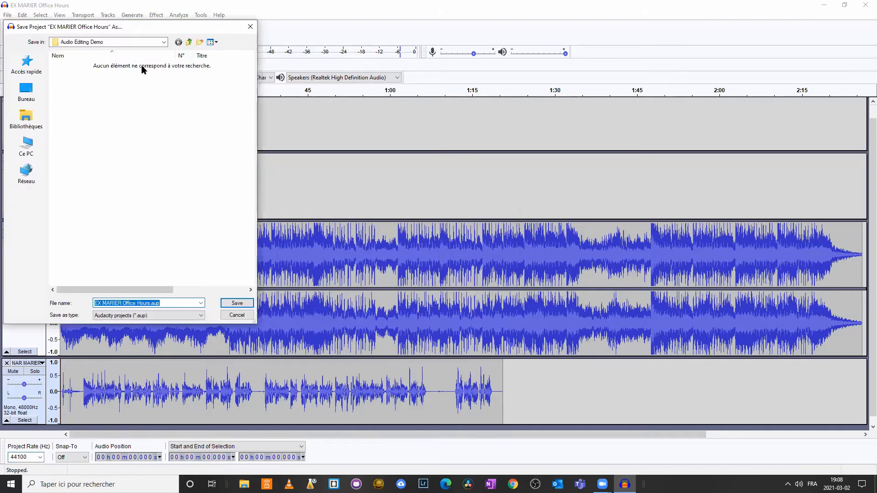
pyautogui.click(151, 305)
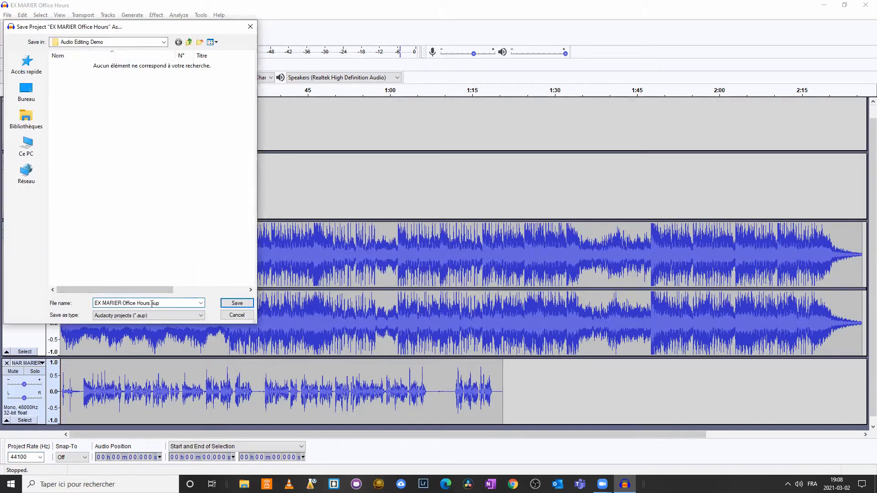
pyautogui.moveTo(150, 303); pyautogui.dragTo(94, 304)
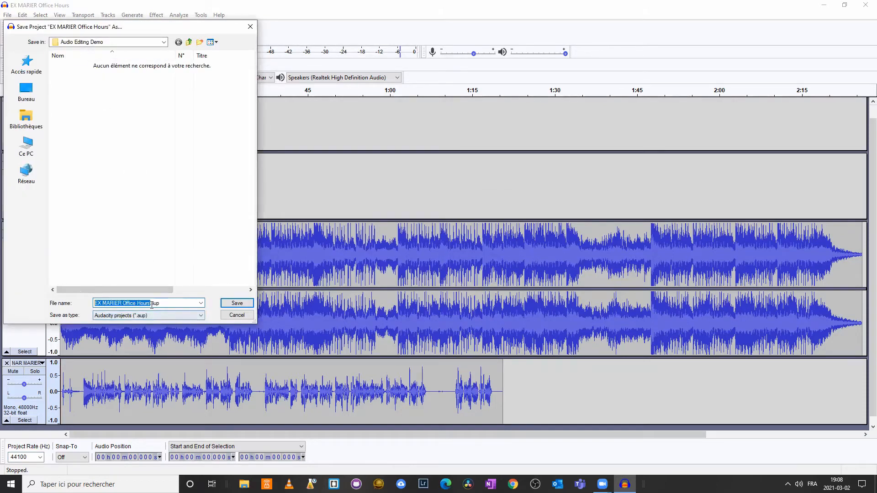
pyautogui.write('Audio E')
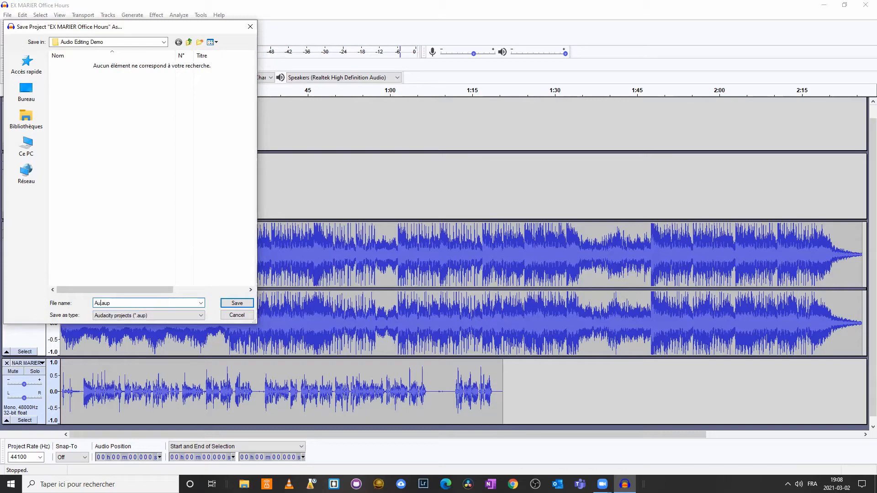
pyautogui.write('diting Demo')
pyautogui.click(246, 306)
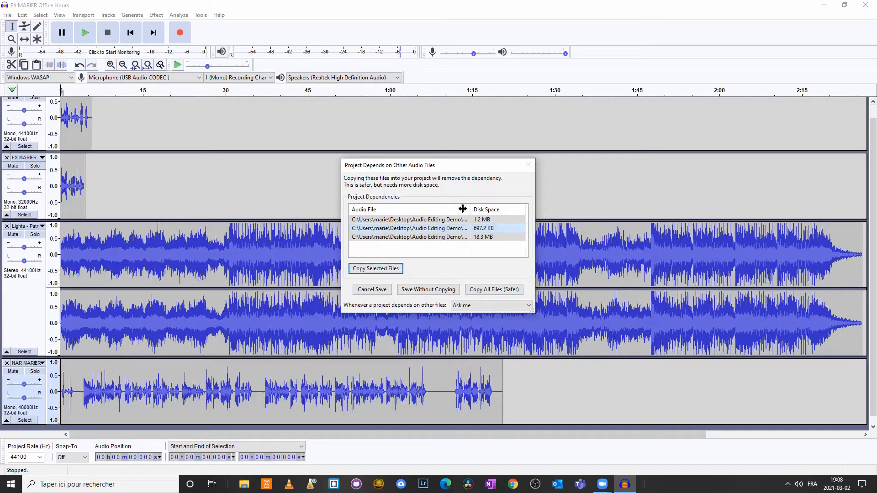
pyautogui.click(394, 269)
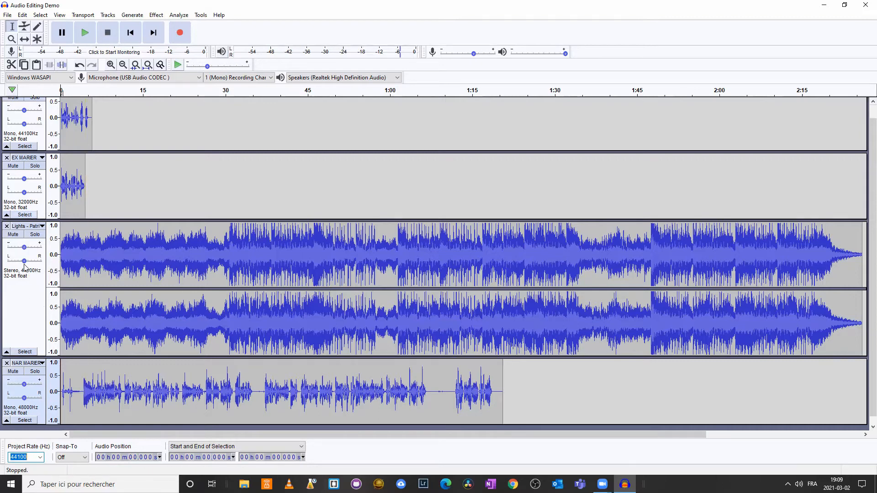
# Step: Move the Lights music track below the narration track and reduce the height of both tracks
pyautogui.click(37, 292)
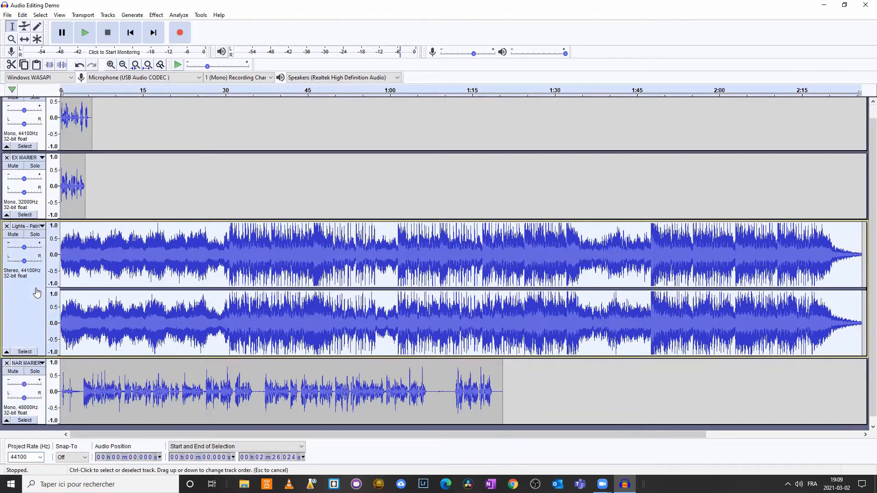
pyautogui.moveTo(35, 315); pyautogui.dragTo(50, 398)
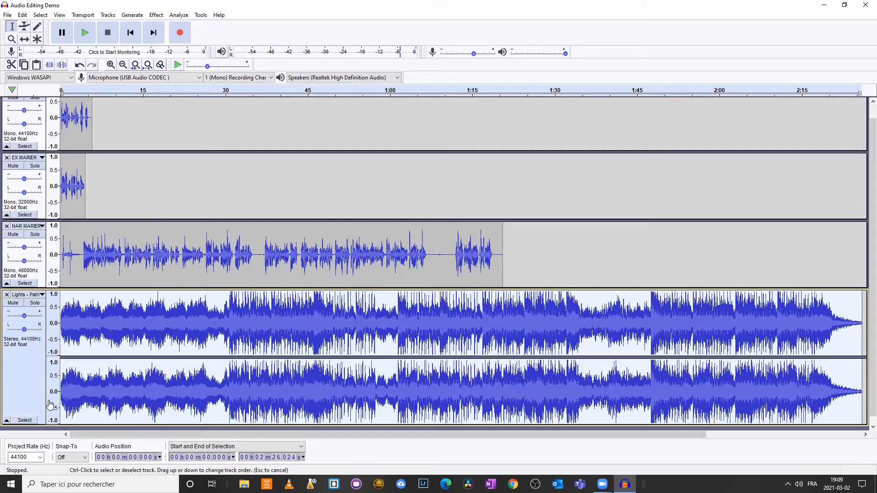
pyautogui.moveTo(164, 288)
pyautogui.mouseDown()
pyautogui.moveTo(158, 325)
pyautogui.moveTo(160, 271)
pyautogui.mouseUp()
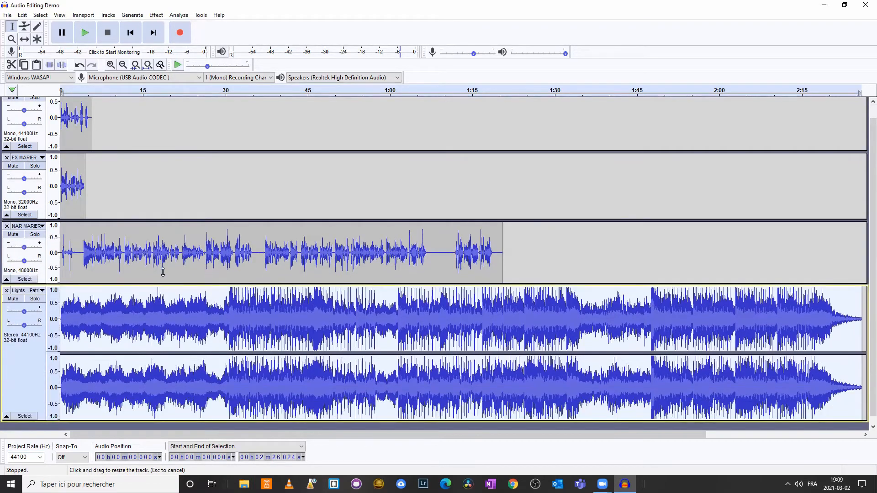
pyautogui.moveTo(167, 409); pyautogui.dragTo(170, 382)
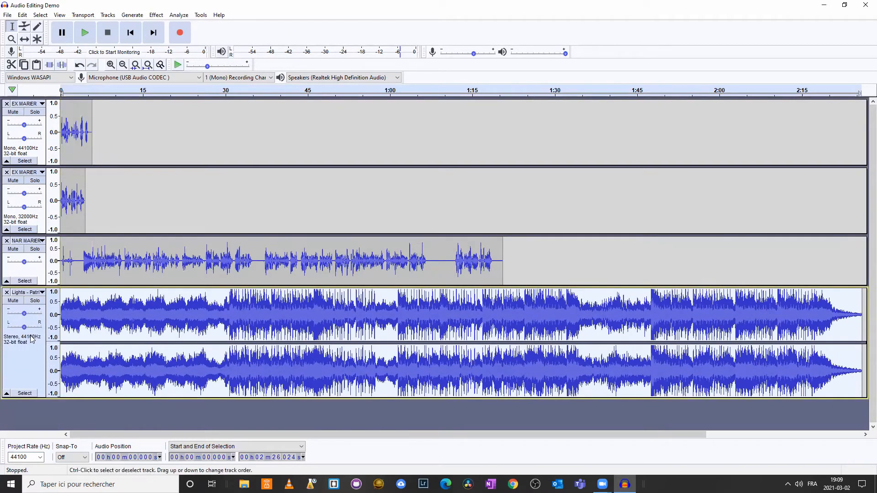
# Step: Mute the Lights music track and both excerpt tracks, and solo the narration track
pyautogui.click(16, 303)
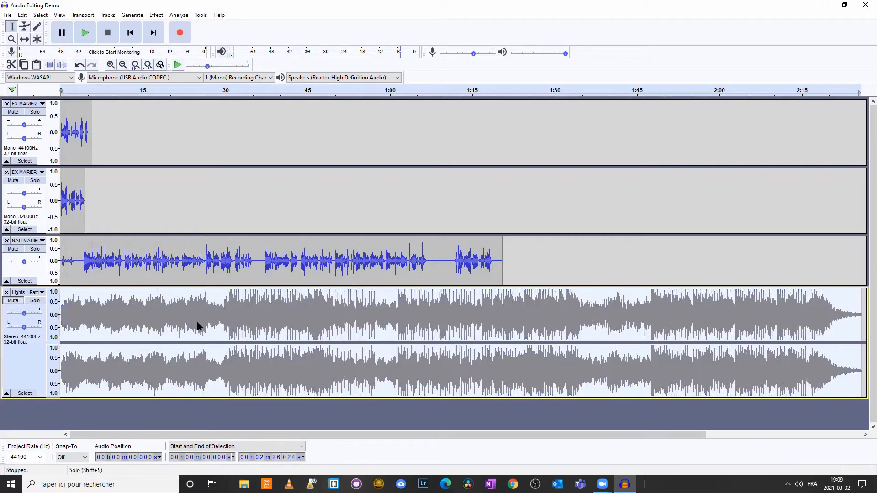
pyautogui.click(16, 182)
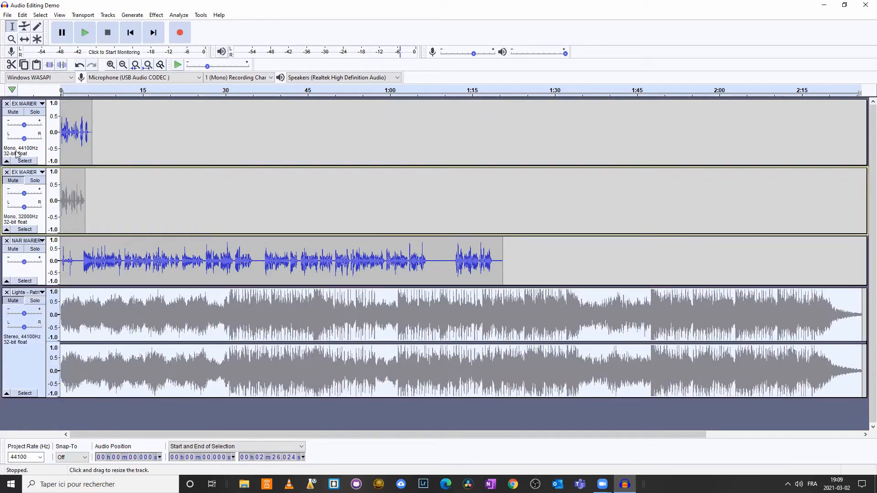
pyautogui.click(13, 112)
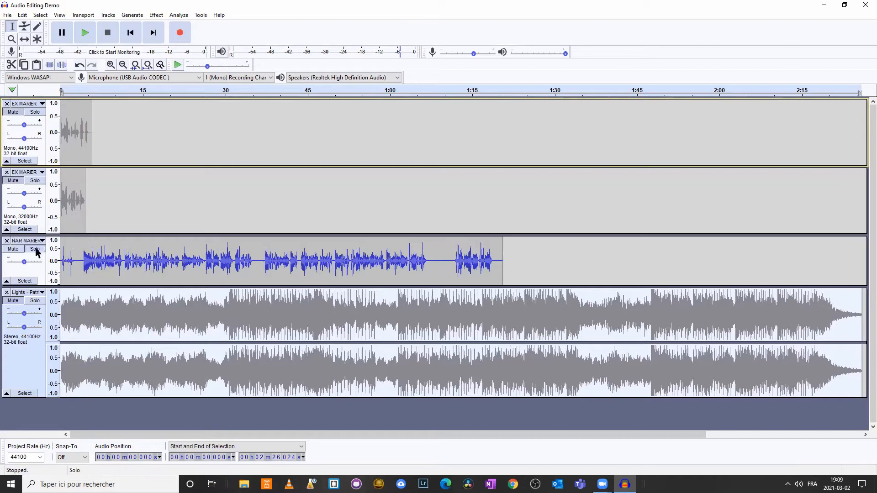
# Step: Enlarge the narration track and place the cursor at about 3.99 s, just before the main speech starts
pyautogui.moveTo(96, 284); pyautogui.dragTo(95, 330)
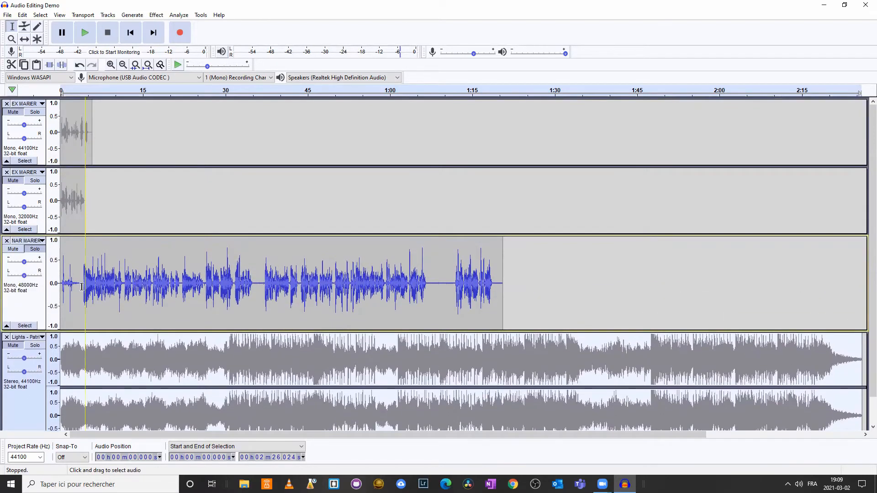
pyautogui.click(82, 286)
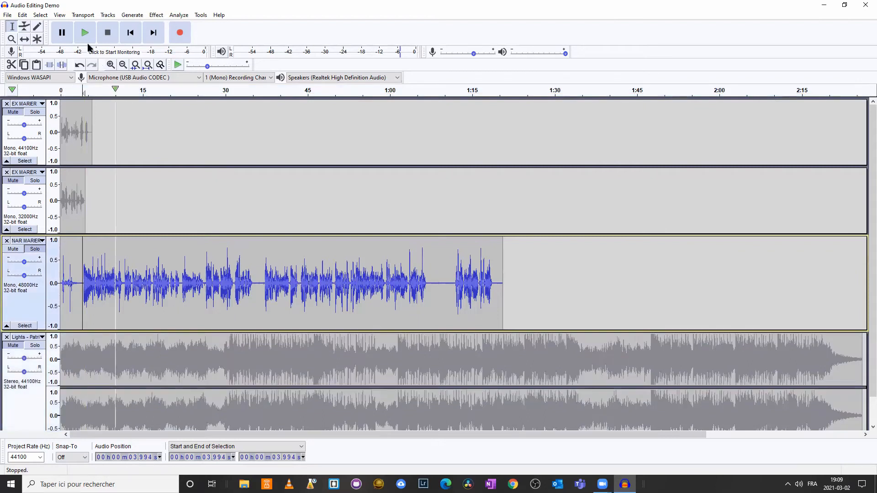
# Step: Play the narration to about 36 s and delete its opening section up to about 3.9 s, before the main speech
pyautogui.click(85, 33)
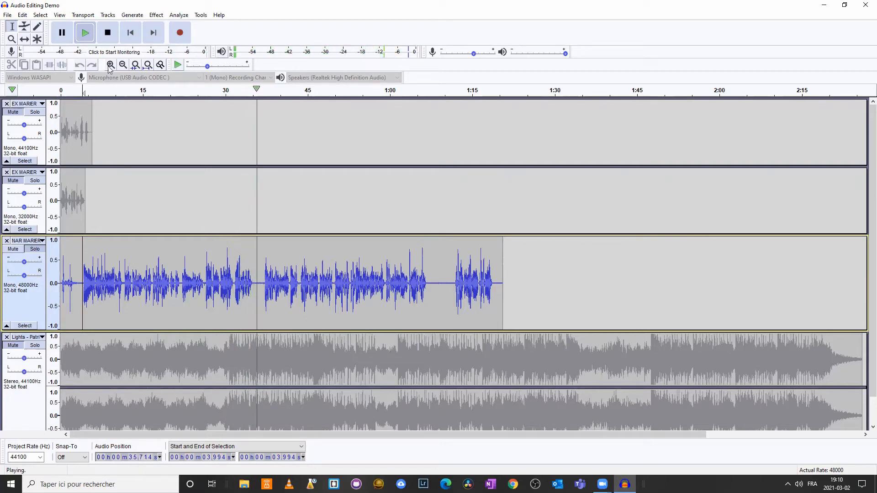
pyautogui.click(61, 36)
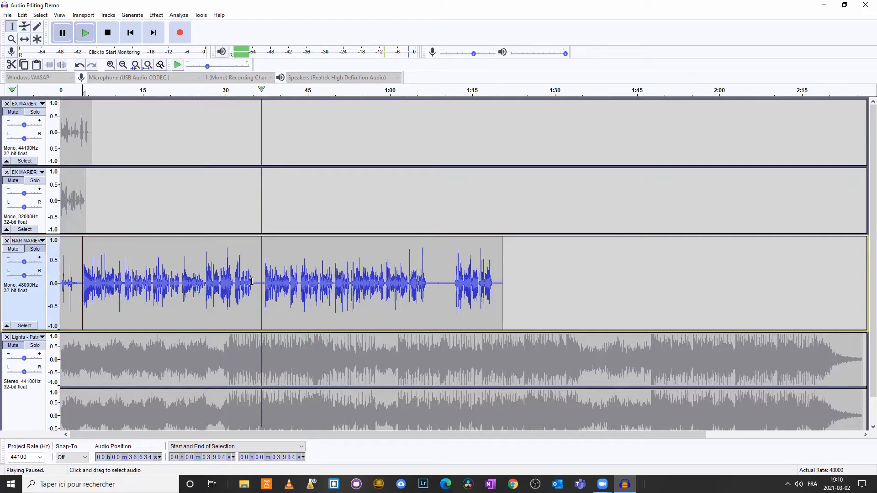
pyautogui.moveTo(255, 282); pyautogui.dragTo(262, 282)
pyautogui.moveTo(426, 283); pyautogui.dragTo(451, 282)
pyautogui.moveTo(254, 280); pyautogui.dragTo(47, 279)
pyautogui.click(81, 274)
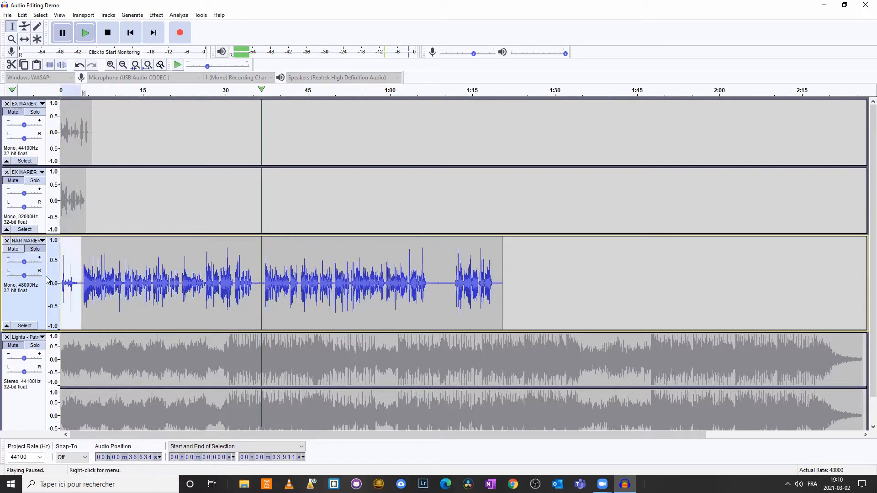
pyautogui.press('Delete')
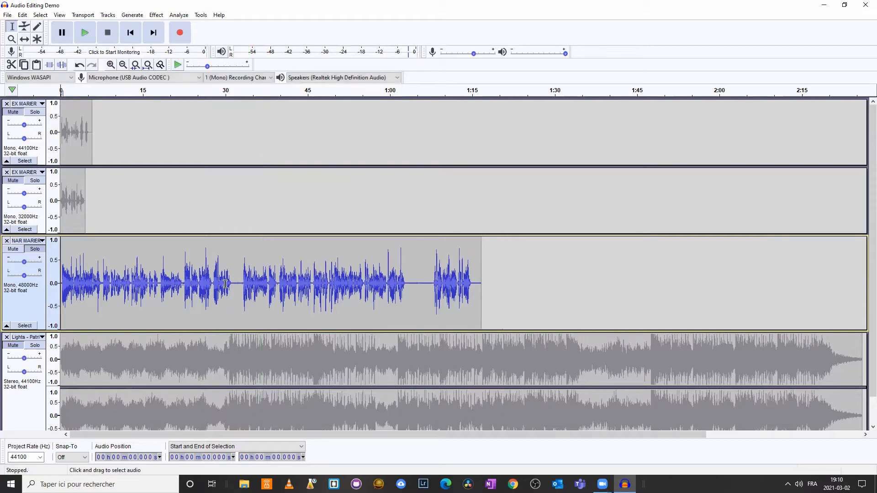
# Step: Split the narration at about 32 s and shift the second part to start at about 49 s
pyautogui.click(236, 278)
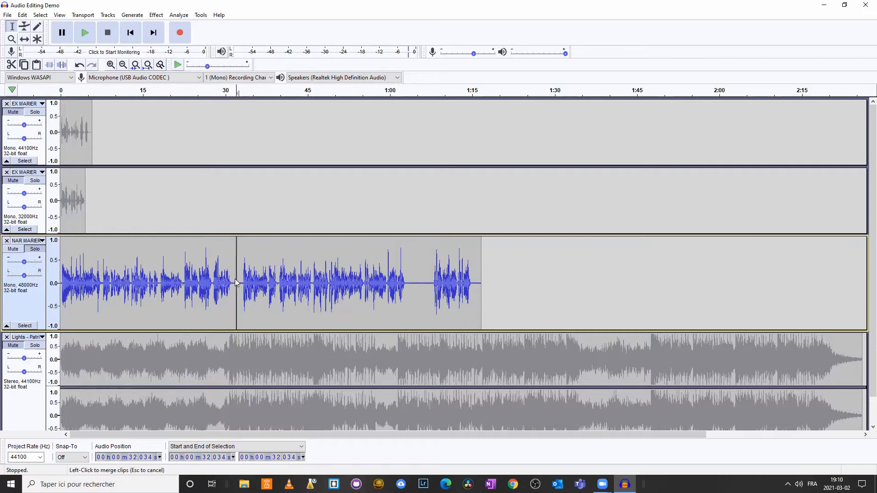
pyautogui.click(26, 39)
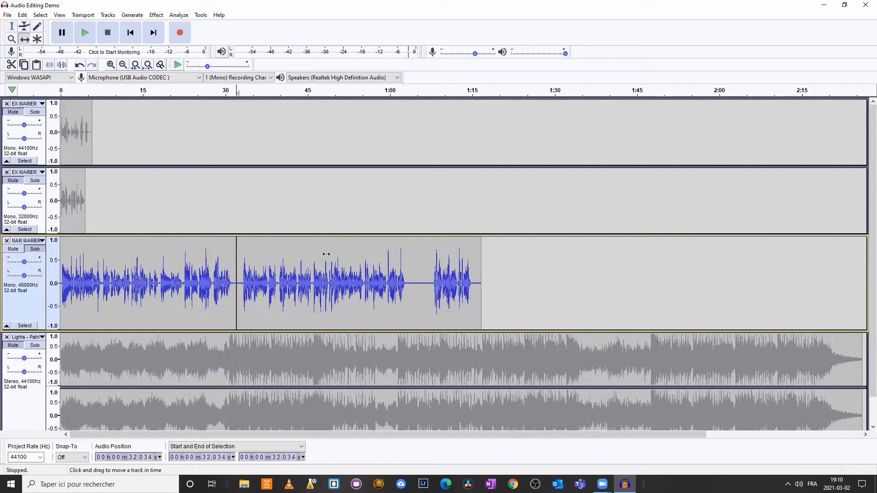
pyautogui.moveTo(332, 282); pyautogui.dragTo(424, 277)
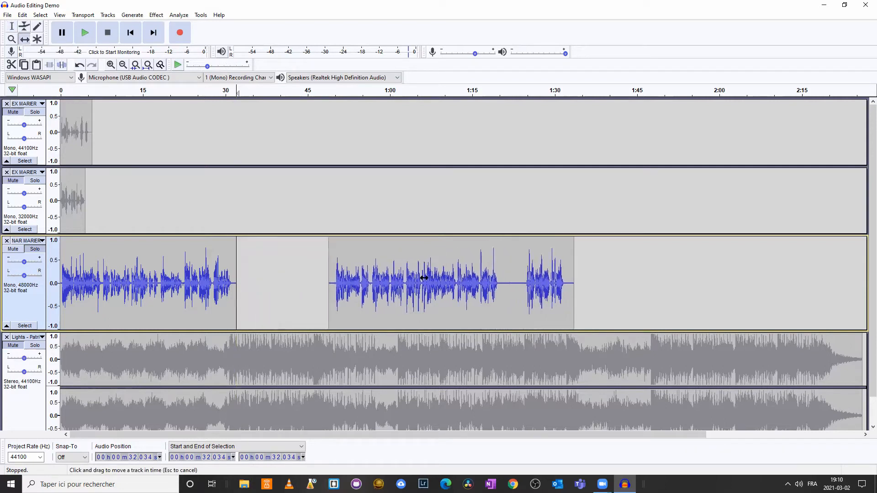
# Step: Split the narration at about 1:20.8, then shift its last part to about 2:03 and its first part to about 5 s
pyautogui.click(12, 29)
pyautogui.click(503, 277)
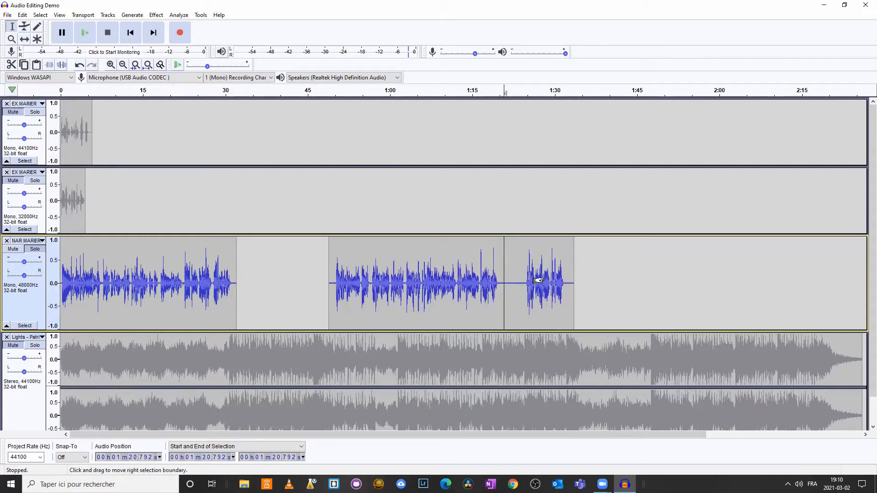
pyautogui.click(24, 38)
pyautogui.moveTo(638, 278); pyautogui.dragTo(775, 278)
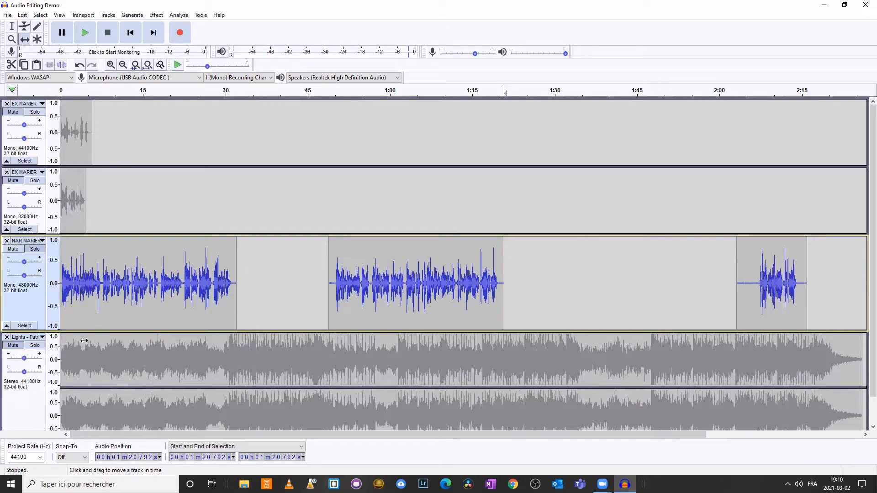
pyautogui.moveTo(80, 293); pyautogui.dragTo(100, 279)
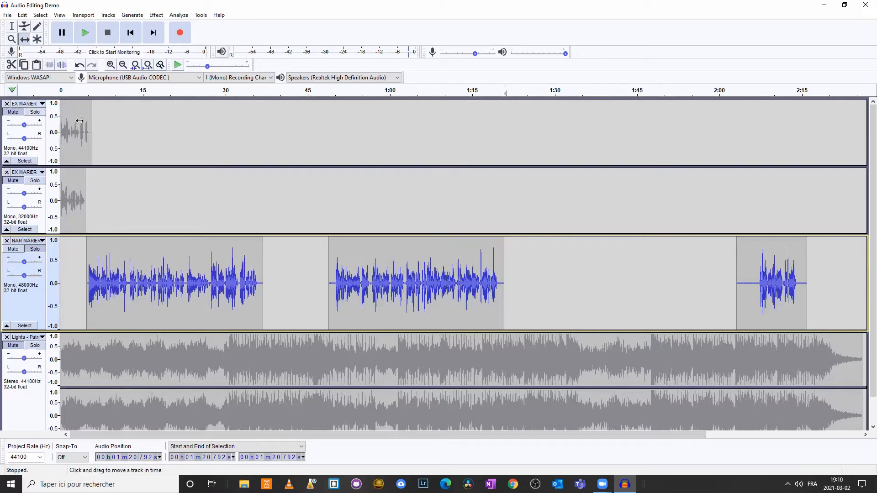
# Step: Place both excerpt clips on one track at about 14 s and 41 s, and remove the emptied excerpt track
pyautogui.moveTo(74, 127); pyautogui.dragTo(144, 127)
pyautogui.moveTo(74, 193); pyautogui.dragTo(284, 194)
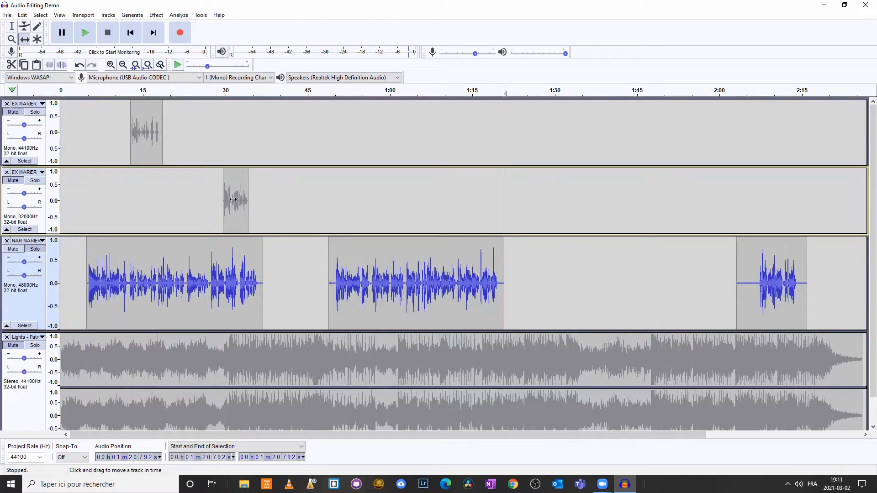
pyautogui.moveTo(233, 198); pyautogui.dragTo(295, 199)
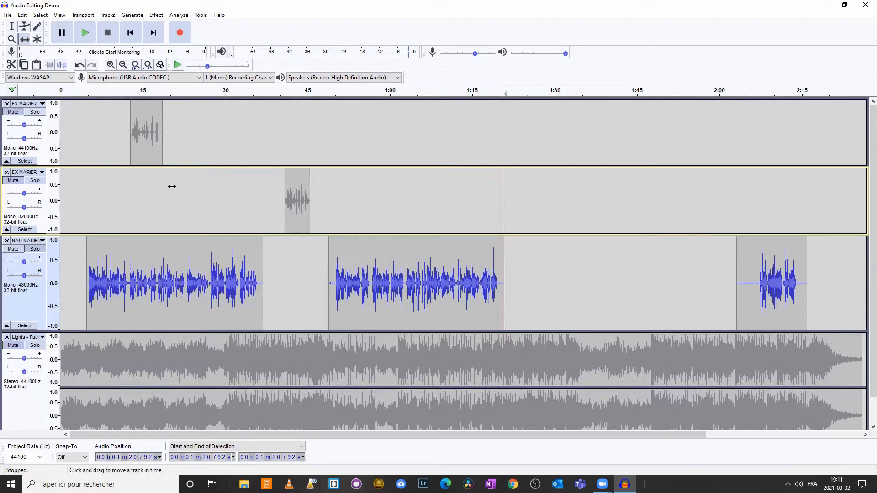
pyautogui.moveTo(144, 137); pyautogui.dragTo(151, 196)
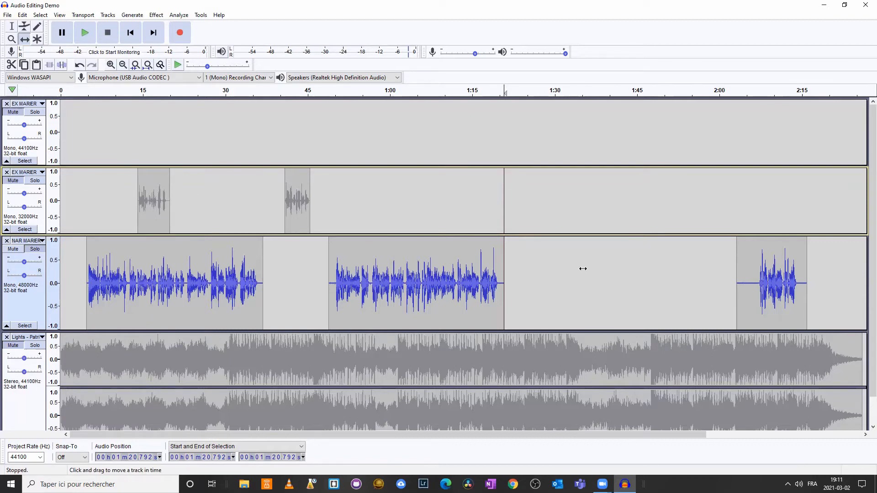
pyautogui.click(7, 104)
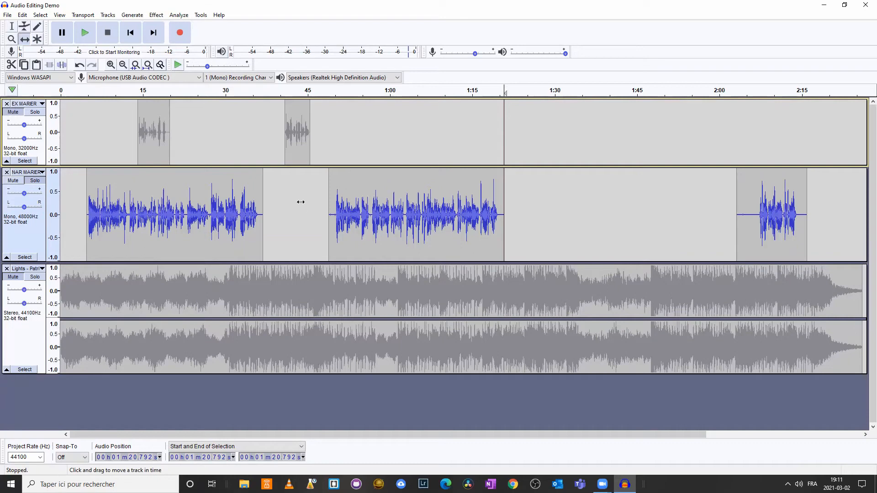
# Step: Mute the narration, solo the excerpt track and listen to its first clip from about 14.1 s
pyautogui.click(13, 181)
pyautogui.click(13, 113)
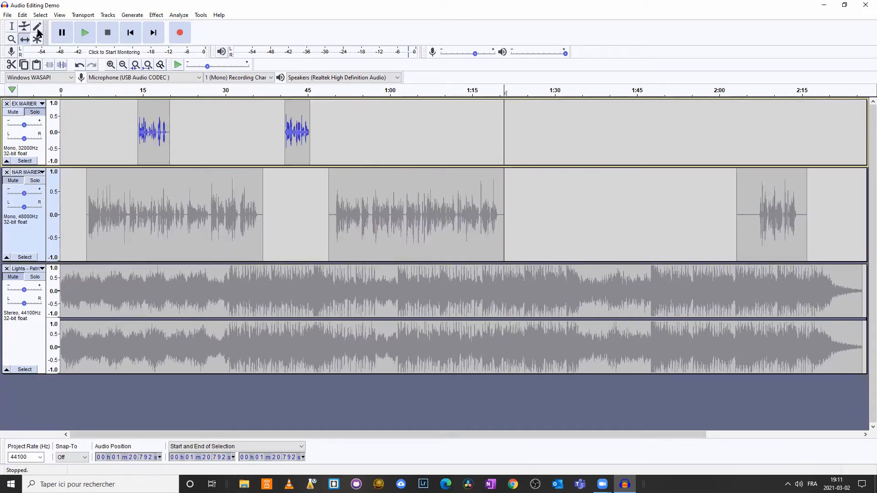
pyautogui.press('F1')
pyautogui.click(138, 121)
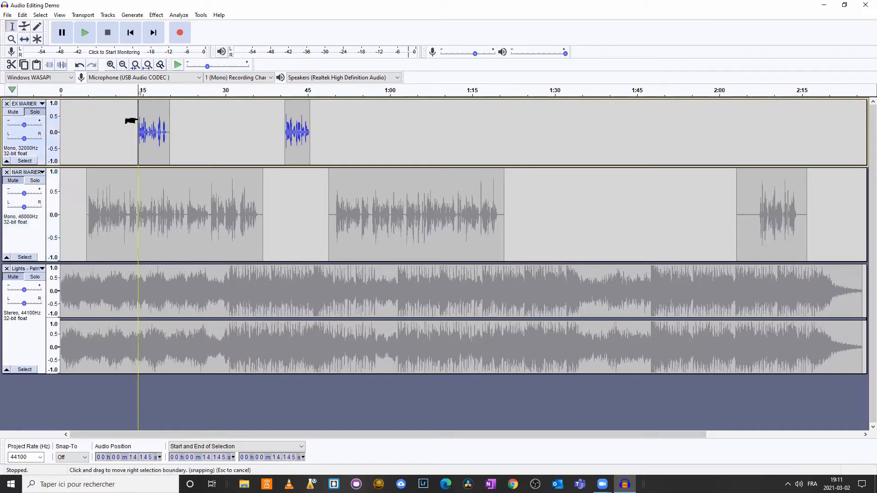
pyautogui.press('space')
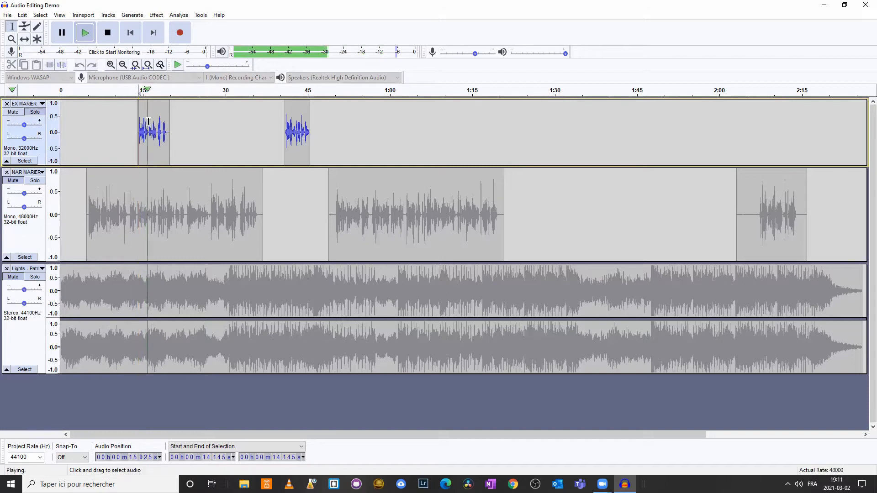
pyautogui.click(62, 36)
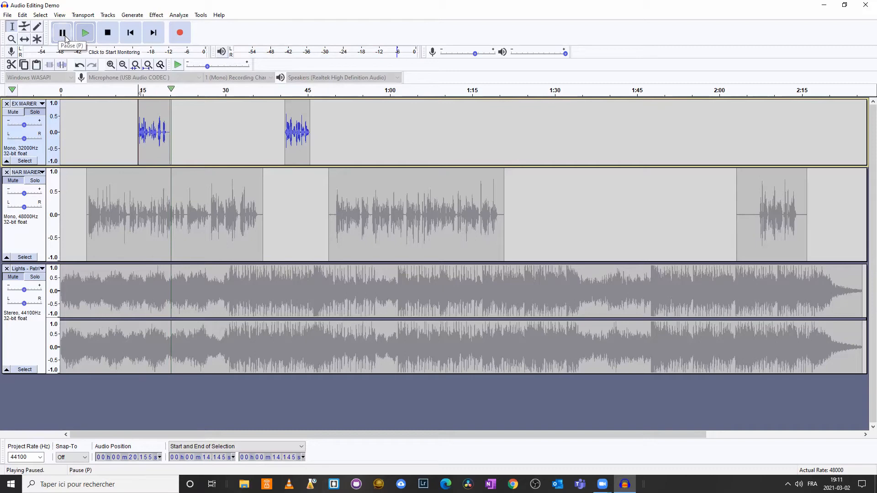
# Step: Shift the first excerpt clip to start at about 1:24 and the last narration clip to start at about 1:32
pyautogui.click(25, 42)
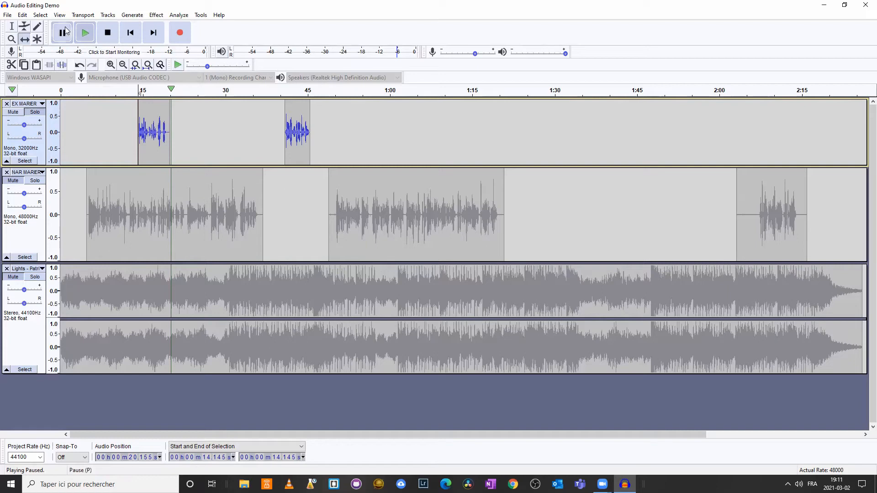
pyautogui.click(101, 40)
pyautogui.moveTo(154, 117); pyautogui.dragTo(615, 126)
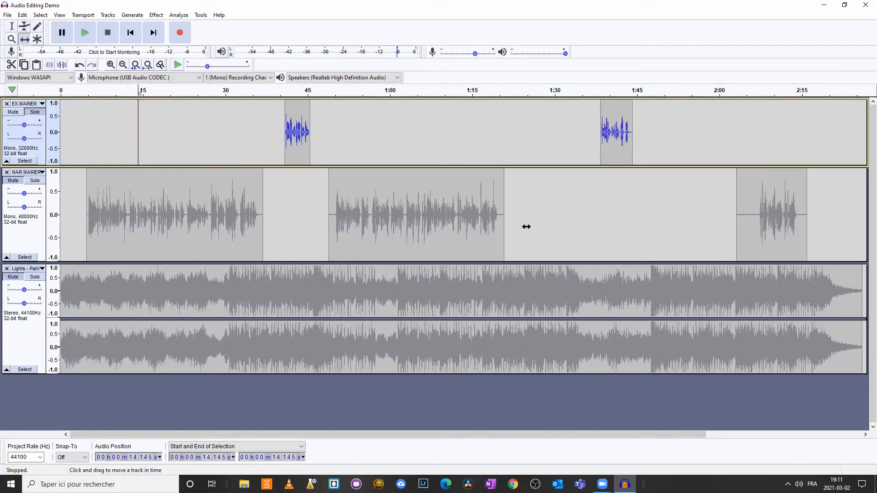
pyautogui.moveTo(739, 218); pyautogui.dragTo(571, 222)
pyautogui.moveTo(561, 128); pyautogui.dragTo(481, 129)
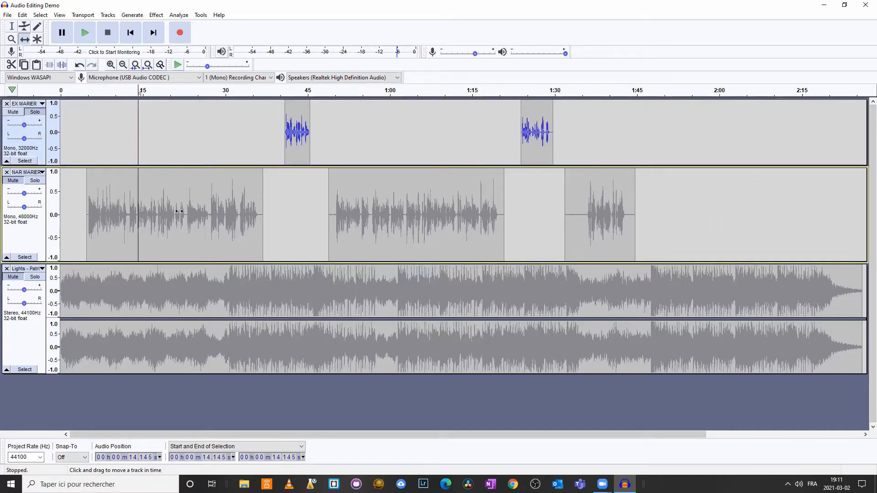
# Step: Make all three tracks audible by unmuting the narration and music and turning off solo on the excerpt track
pyautogui.click(11, 190)
pyautogui.click(14, 277)
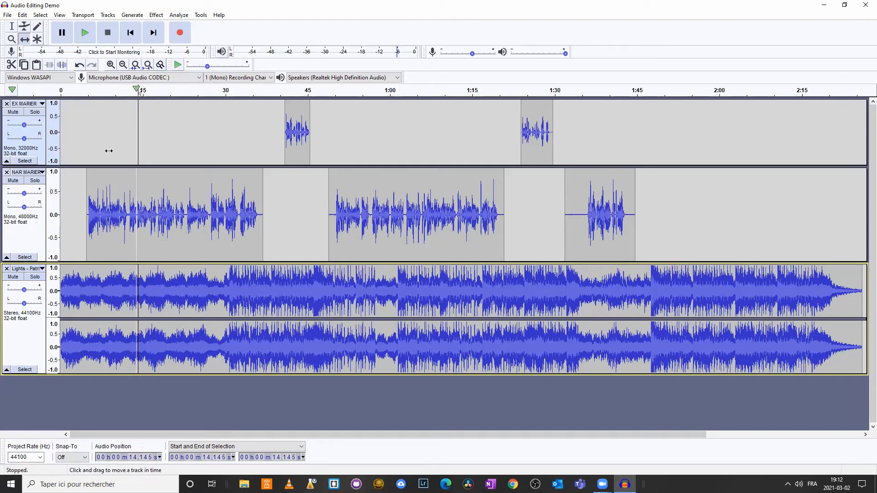
pyautogui.click(79, 131)
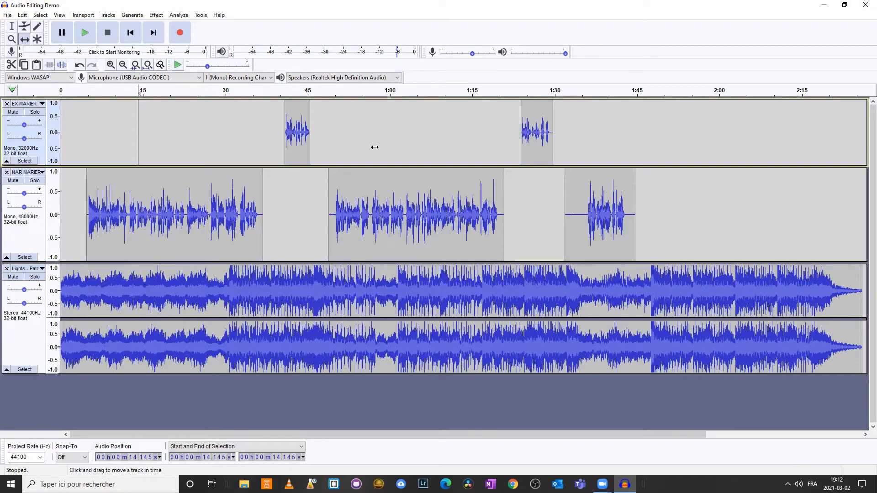
pyautogui.click(323, 216)
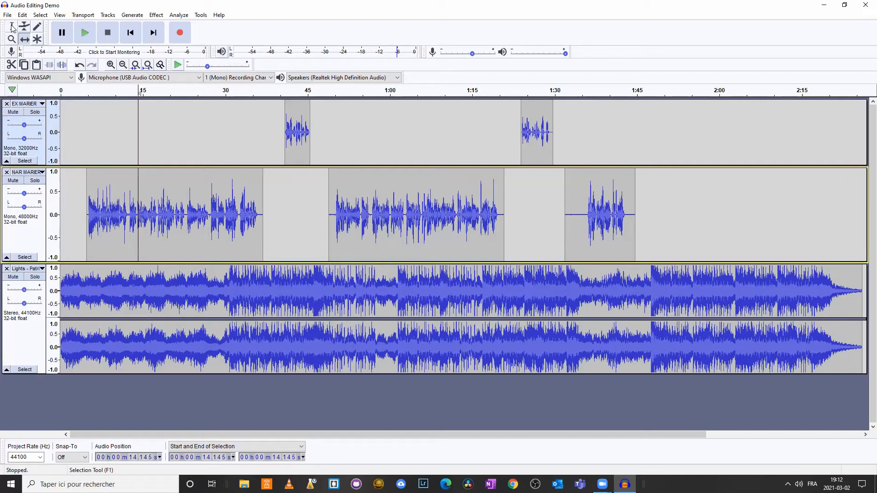
# Step: Delete the silence at the start of the second narration clip, from about 48.4 s to its first speech
pyautogui.click(12, 27)
pyautogui.click(323, 190)
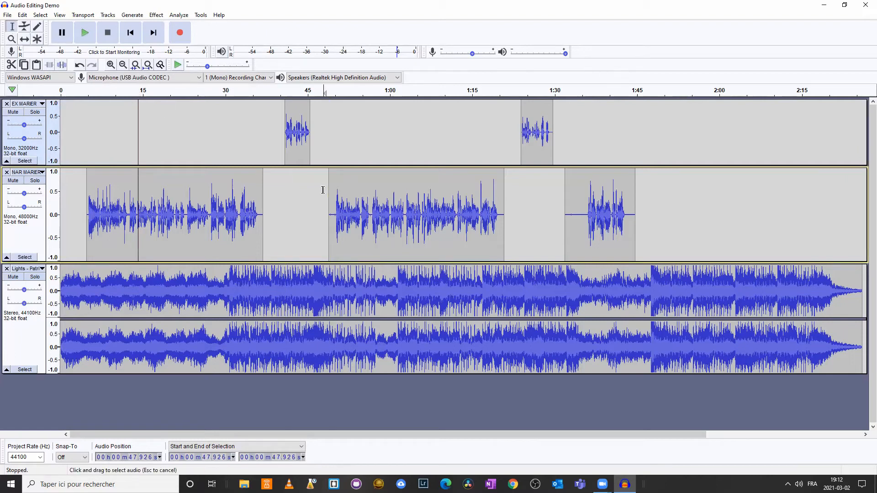
pyautogui.click(110, 65)
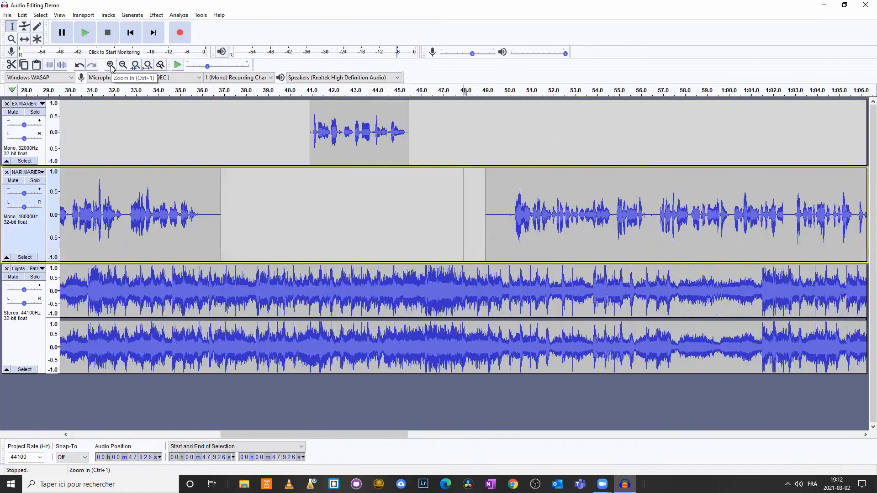
pyautogui.moveTo(512, 211); pyautogui.dragTo(474, 211)
pyautogui.press('Delete')
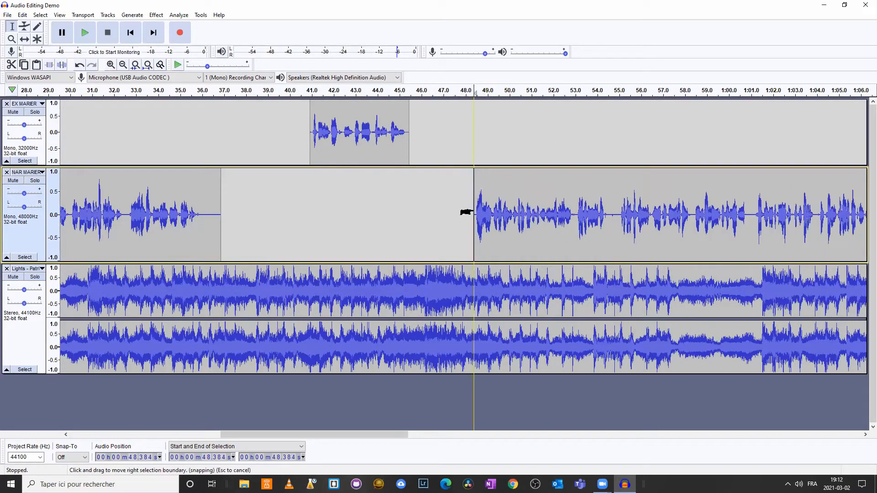
# Step: Delete the trailing silence of the second narration clip from about 1:17.9 and of the second excerpt clip from about 1:29.1
pyautogui.moveTo(373, 434); pyautogui.dragTo(500, 437)
pyautogui.moveTo(578, 215); pyautogui.dragTo(614, 215)
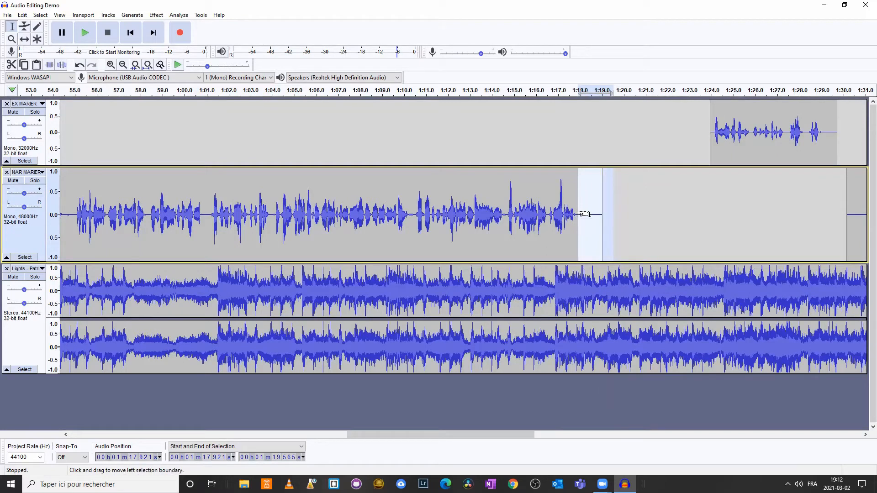
pyautogui.press('Delete')
pyautogui.moveTo(824, 128); pyautogui.dragTo(844, 129)
pyautogui.press('Delete')
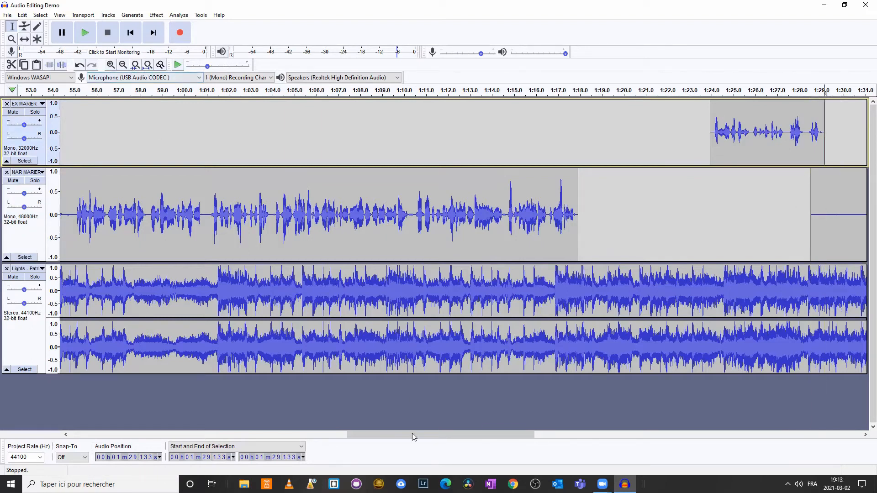
# Step: Delete the silence before the speech in the last narration clip, from about 1:28.2 to 1:32.6, and the silence after it
pyautogui.moveTo(412, 434); pyautogui.dragTo(525, 437)
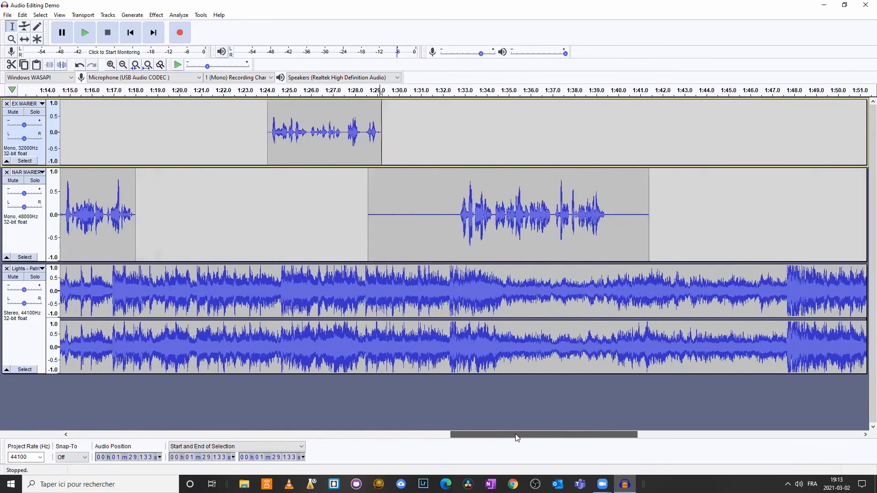
pyautogui.click(455, 215)
pyautogui.moveTo(403, 213); pyautogui.dragTo(358, 215)
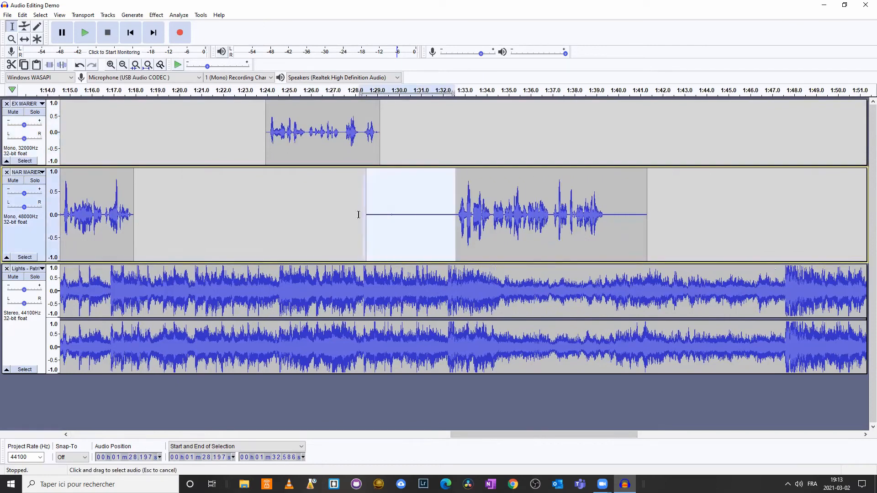
pyautogui.press('Delete')
pyautogui.moveTo(518, 213); pyautogui.dragTo(576, 215)
pyautogui.press('Delete')
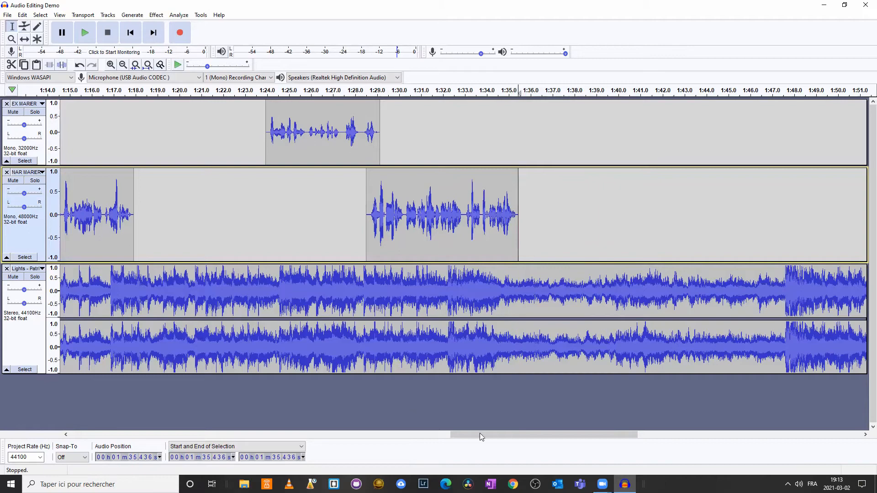
# Step: Delete the silence at the end of the first narration clip
pyautogui.moveTo(480, 435); pyautogui.dragTo(176, 426)
pyautogui.moveTo(527, 210); pyautogui.dragTo(569, 212)
pyautogui.press('Delete')
# Step: Delete the narration stretch from about 4.5 to 4.9 s and shift the first narration clip to start at about 12.6 s
pyautogui.moveTo(313, 435); pyautogui.dragTo(237, 434)
pyautogui.moveTo(161, 208); pyautogui.dragTo(168, 210)
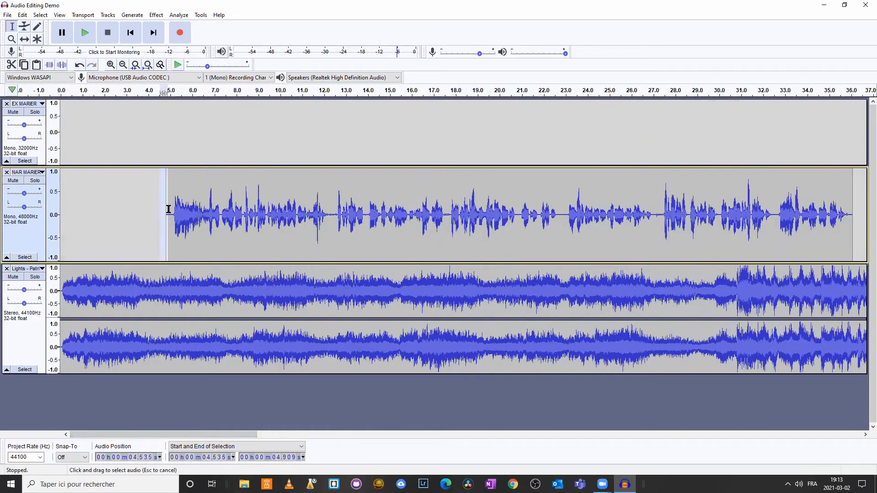
pyautogui.press('Delete')
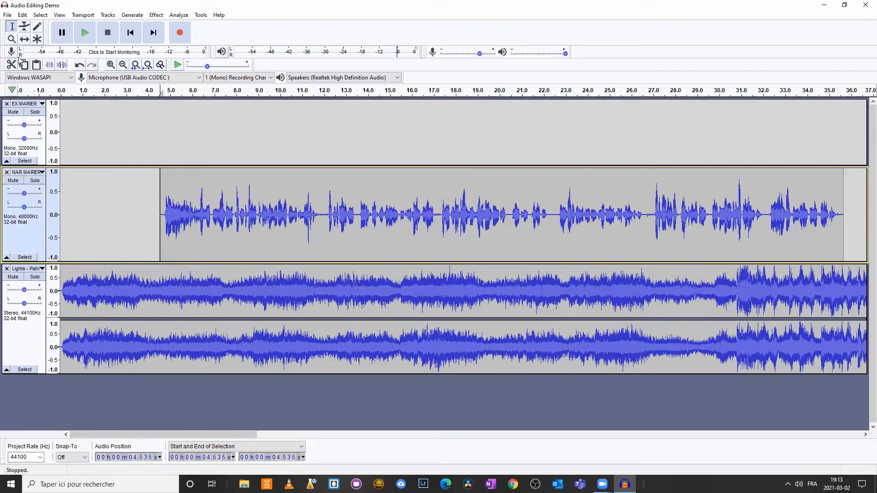
pyautogui.click(24, 40)
pyautogui.moveTo(249, 228); pyautogui.dragTo(427, 226)
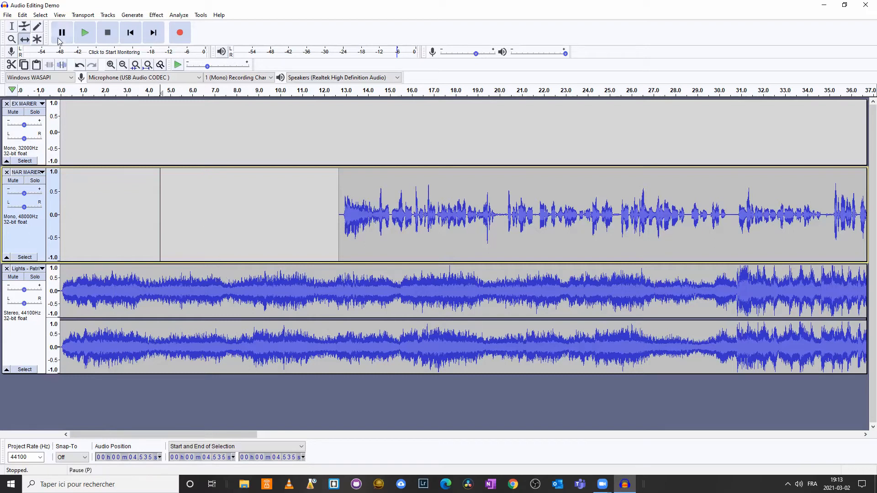
# Step: Mute the narration and excerpt tracks and play the music alone from the start to about 5.6 s
pyautogui.click(12, 181)
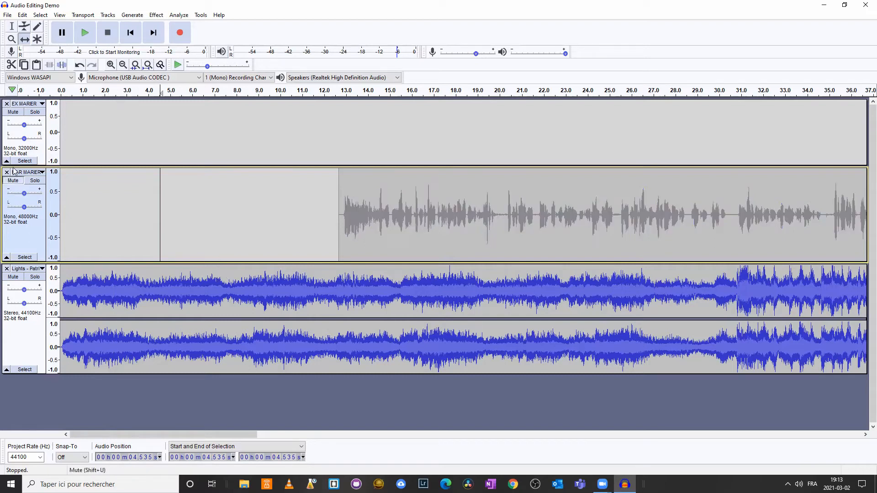
pyautogui.click(13, 113)
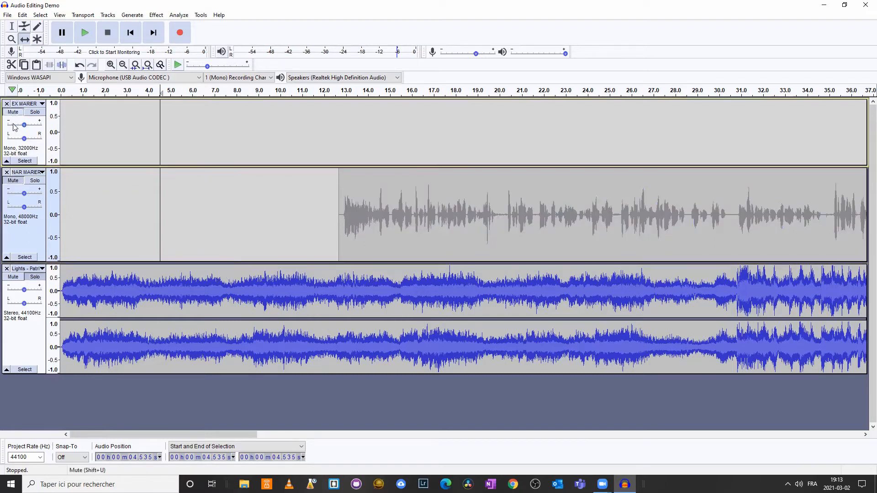
pyautogui.click(134, 34)
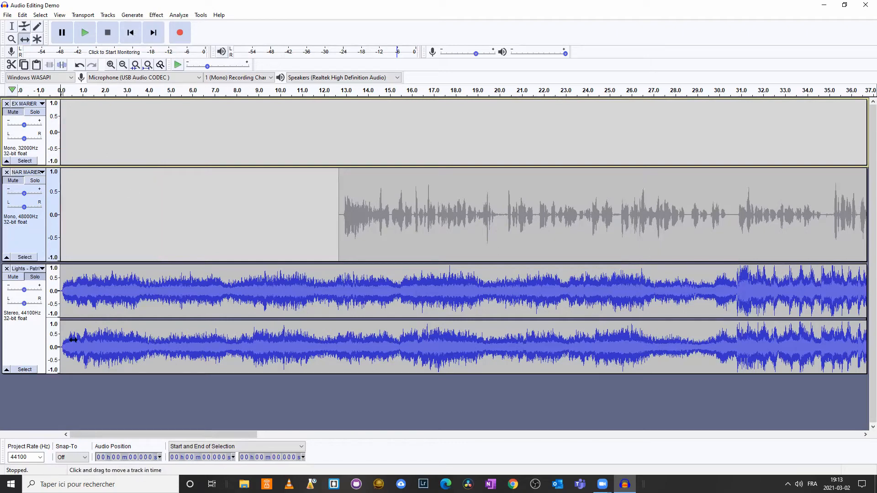
pyautogui.click(85, 34)
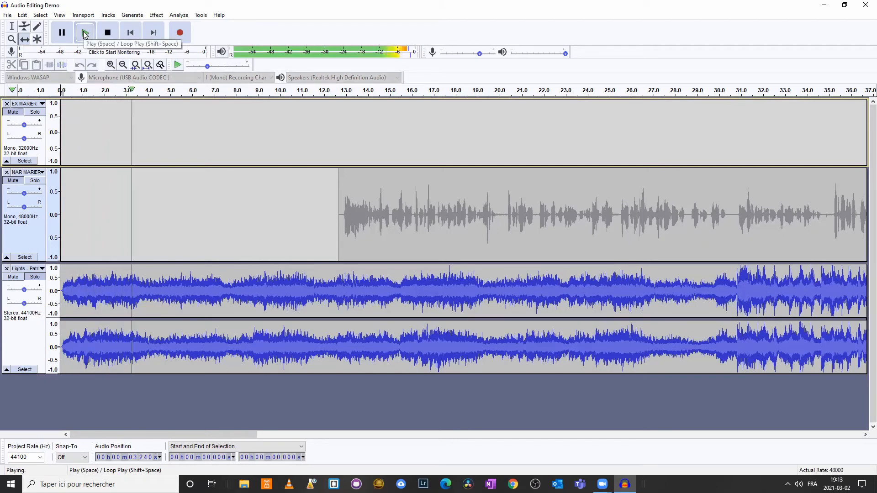
pyautogui.click(61, 36)
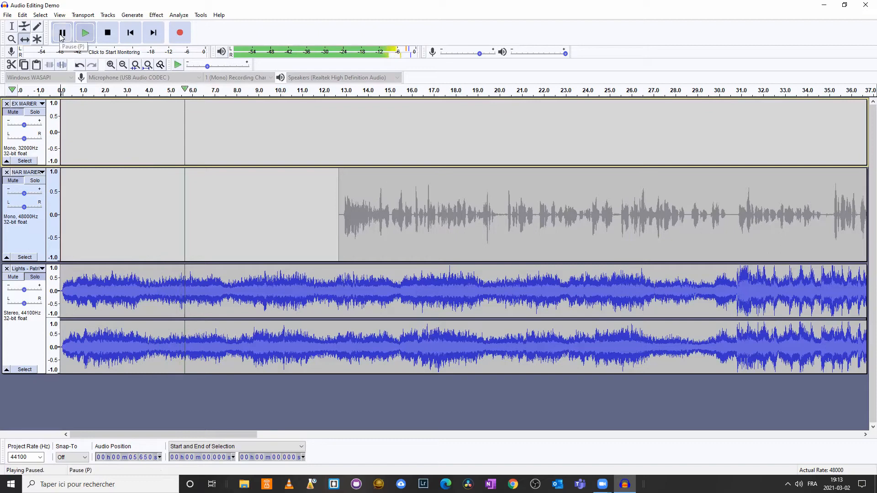
# Step: Lower the music track's gain to -4.0 dB and listen to it from the start to about 11 s
pyautogui.click(25, 291)
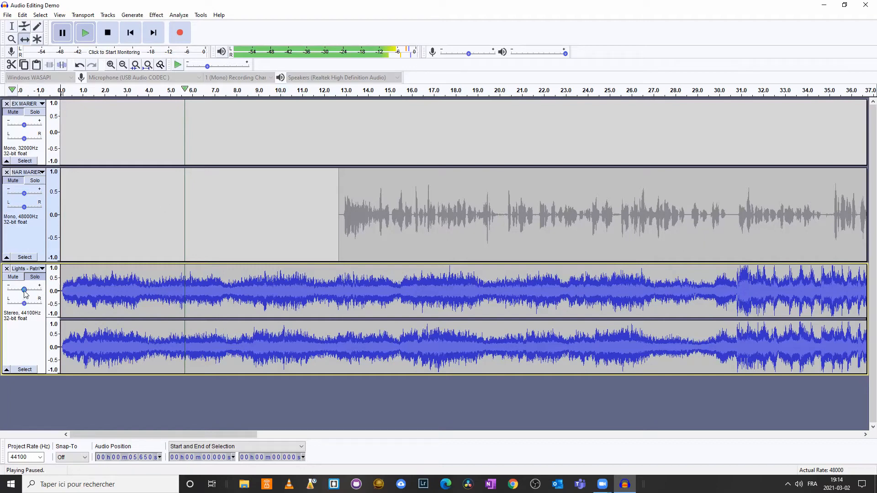
pyautogui.moveTo(26, 291); pyautogui.dragTo(24, 291)
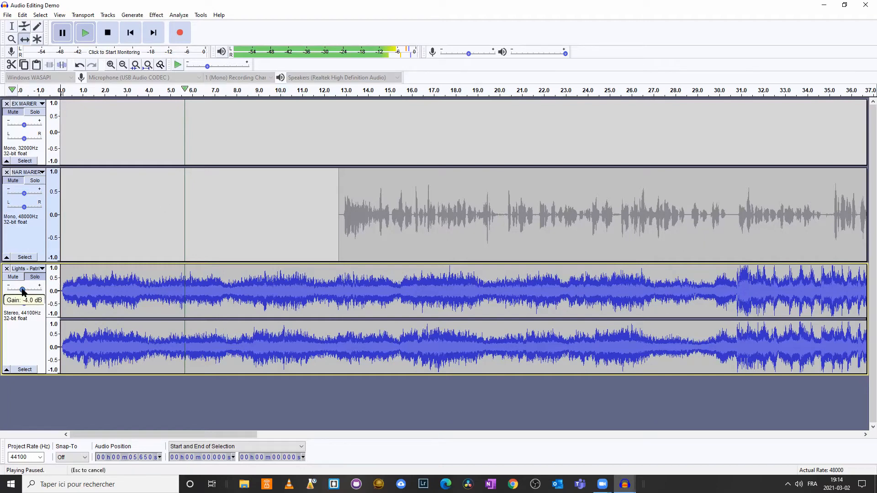
pyautogui.click(108, 34)
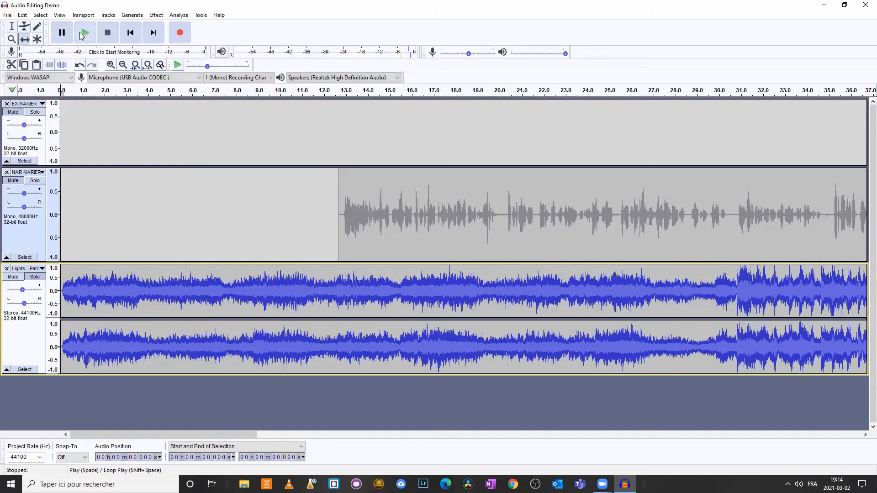
pyautogui.click(83, 35)
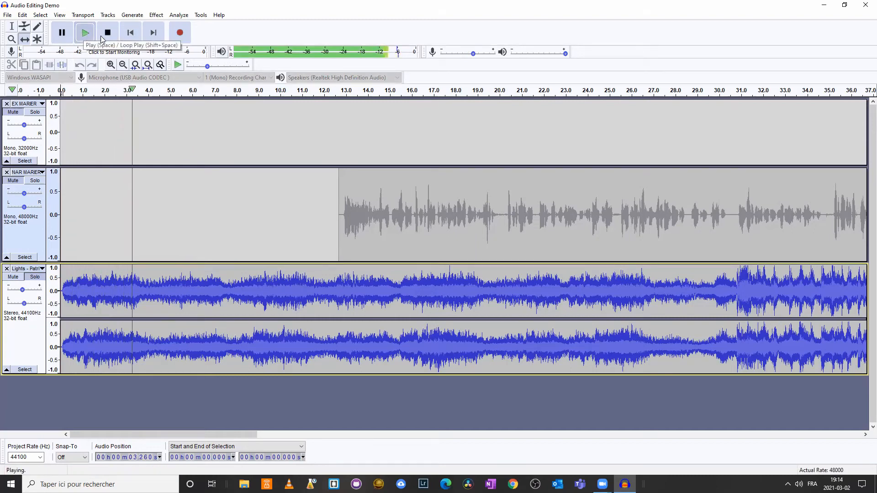
pyautogui.click(66, 36)
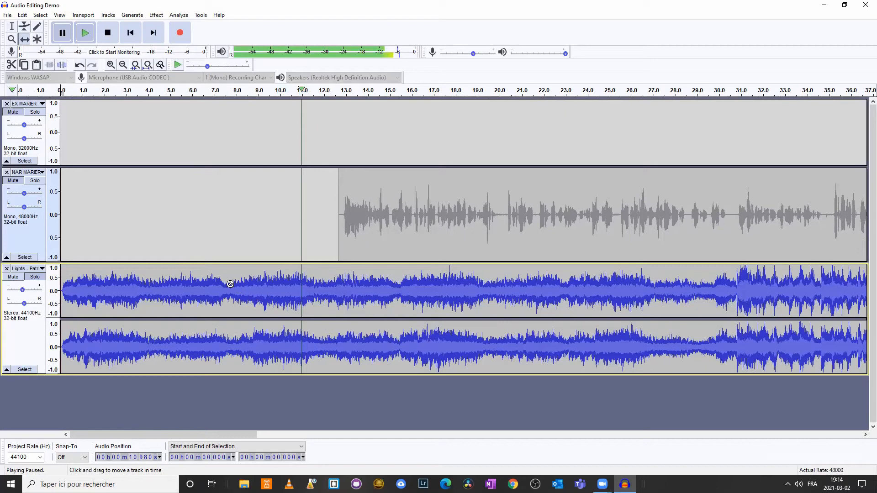
pyautogui.click(108, 32)
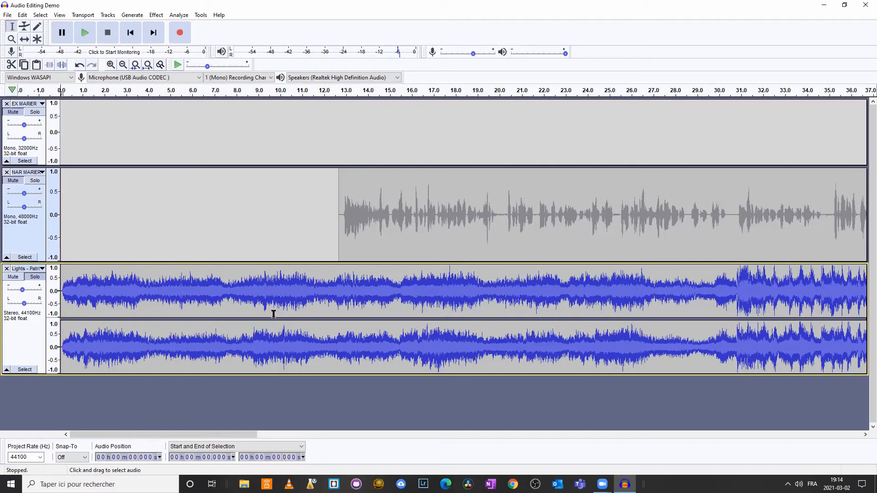
# Step: Mark about 7.7 s in the music, unmute the narration and shift its first clip to start at that mark
pyautogui.click(230, 288)
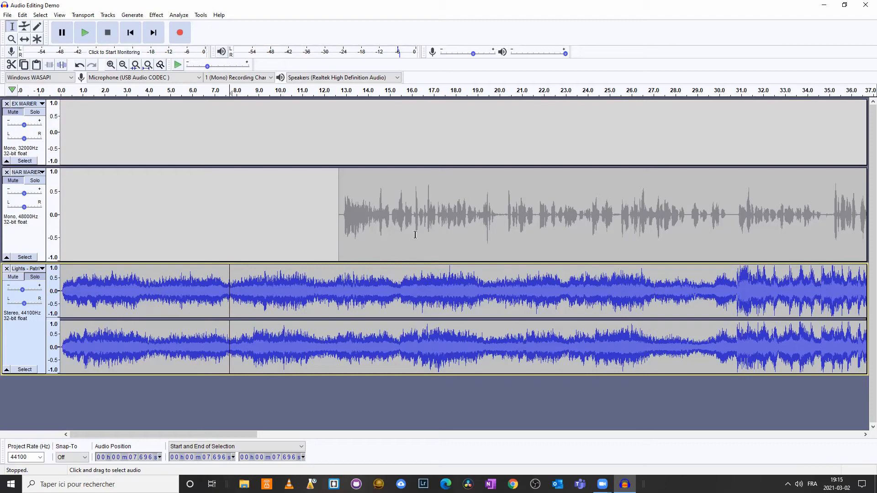
pyautogui.click(19, 185)
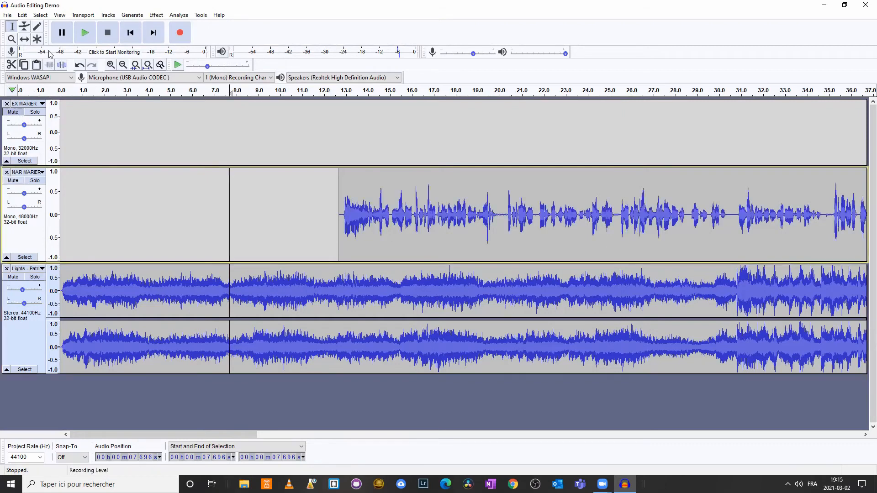
pyautogui.click(25, 39)
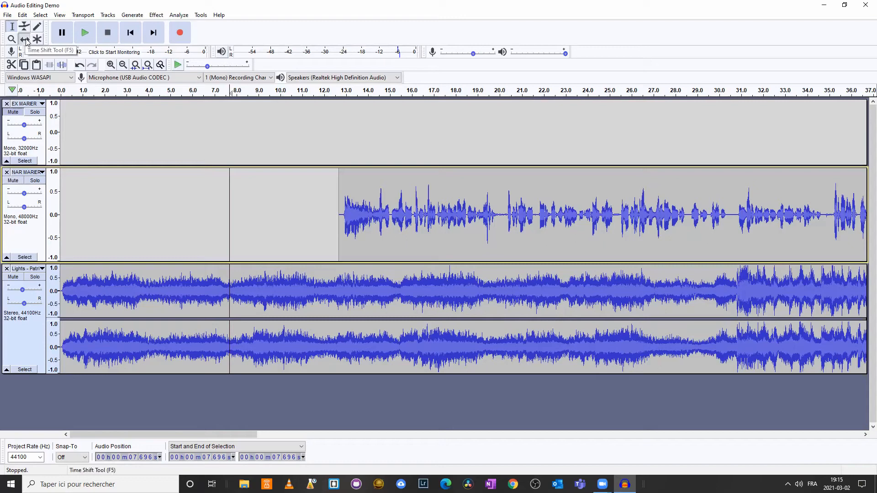
pyautogui.moveTo(377, 211); pyautogui.dragTo(301, 214)
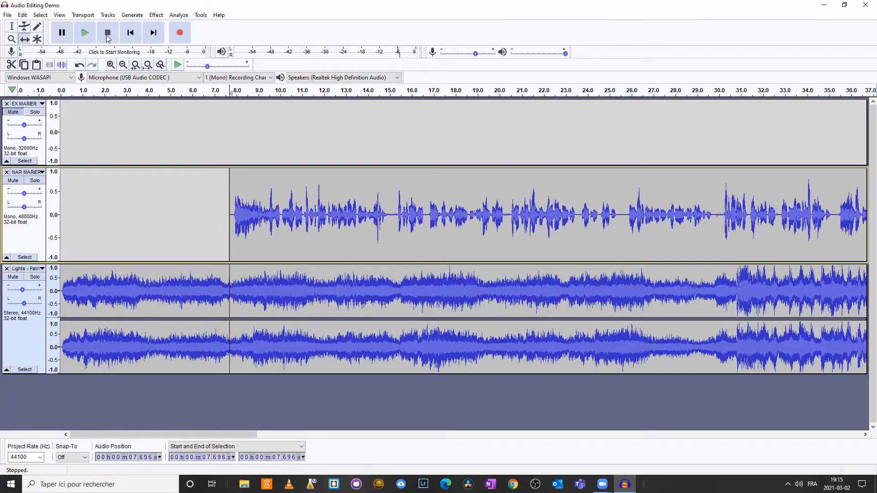
# Step: Play the mix from about 5.6 s to check the narration's entry over the music
pyautogui.click(12, 26)
pyautogui.click(184, 127)
pyautogui.click(83, 35)
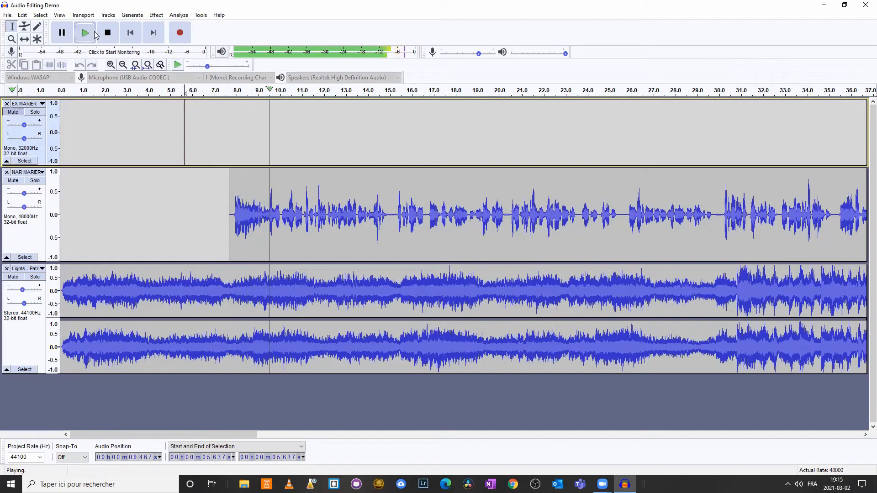
pyautogui.press('p')
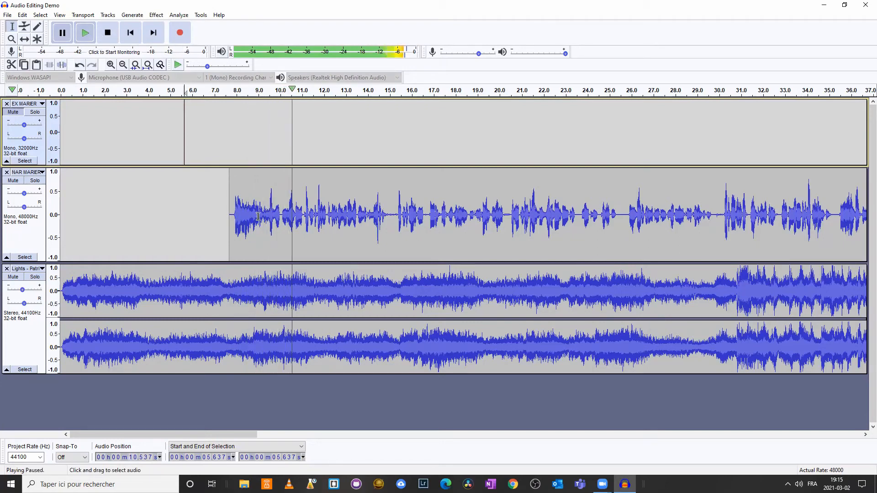
# Step: Add volume envelope points to the music at about 7.2 s and 7.5 s, dropping its level from about 0.7 to 0.5
pyautogui.click(25, 27)
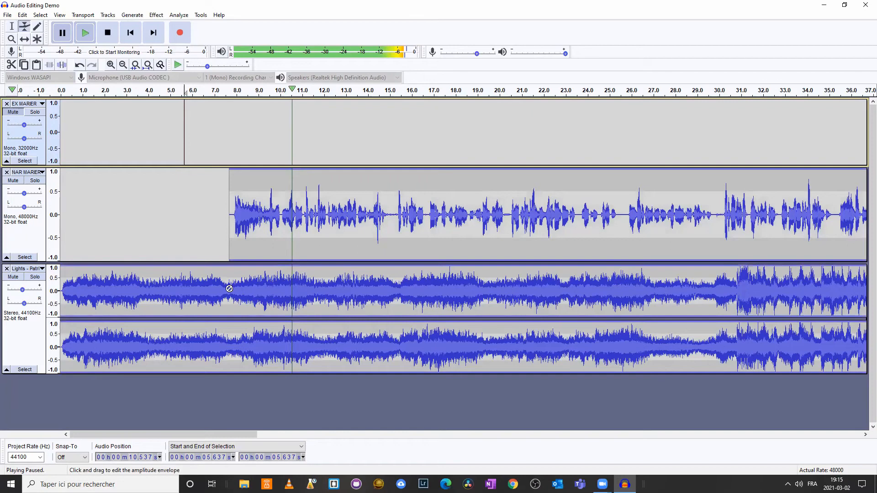
pyautogui.click(85, 32)
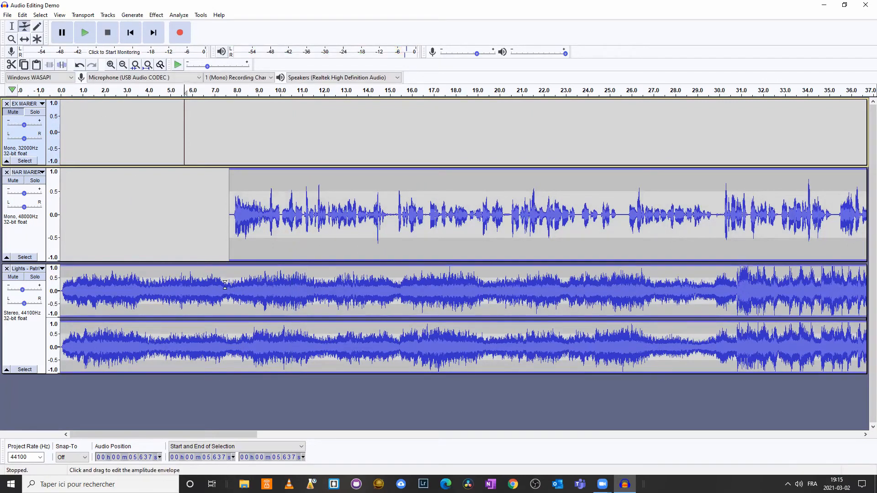
pyautogui.moveTo(224, 285)
pyautogui.mouseDown()
pyautogui.moveTo(225, 293)
pyautogui.moveTo(218, 271)
pyautogui.mouseUp()
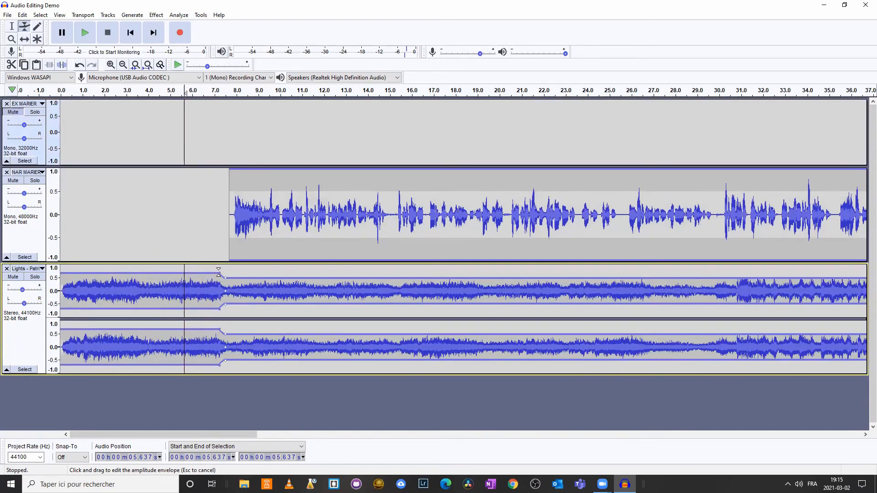
# Step: Reduce the heights of the excerpt and narration tracks and enlarge the music track to show its envelope in detail
pyautogui.click(12, 28)
pyautogui.moveTo(210, 374); pyautogui.dragTo(210, 411)
pyautogui.moveTo(264, 165); pyautogui.dragTo(270, 124)
pyautogui.moveTo(280, 220); pyautogui.dragTo(280, 186)
pyautogui.click(269, 333)
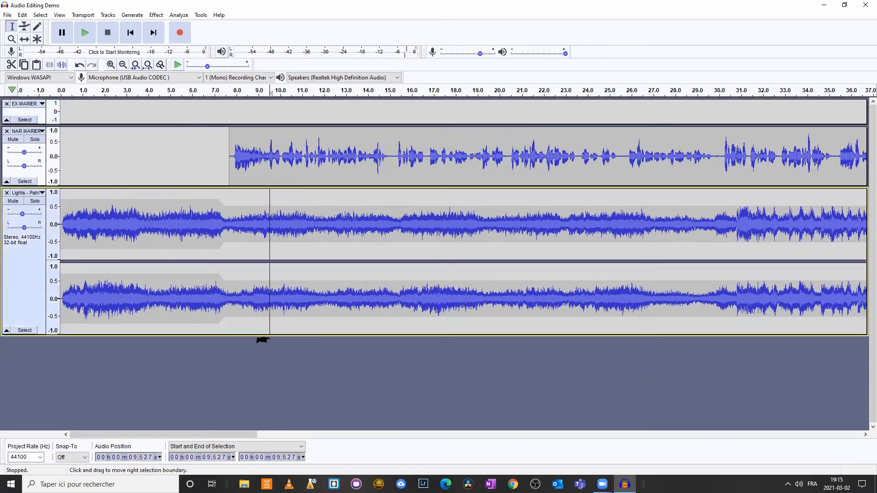
pyautogui.moveTo(264, 335); pyautogui.dragTo(252, 416)
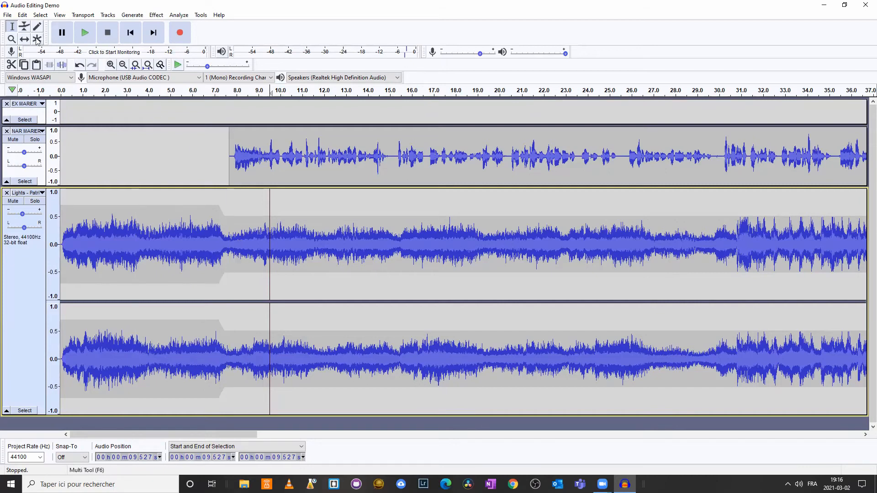
# Step: Move the music's second envelope point to about 8.2 s at a level of about 0.12 and play the mix from the start
pyautogui.click(25, 28)
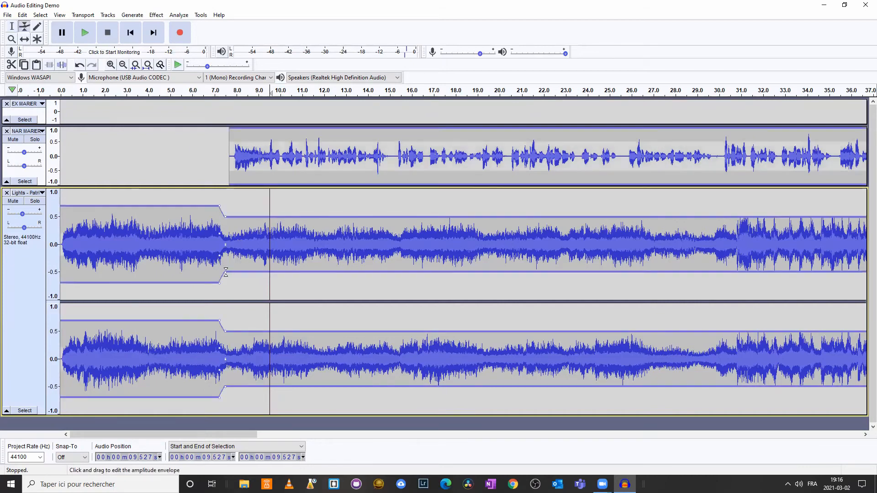
pyautogui.moveTo(225, 270); pyautogui.dragTo(239, 250)
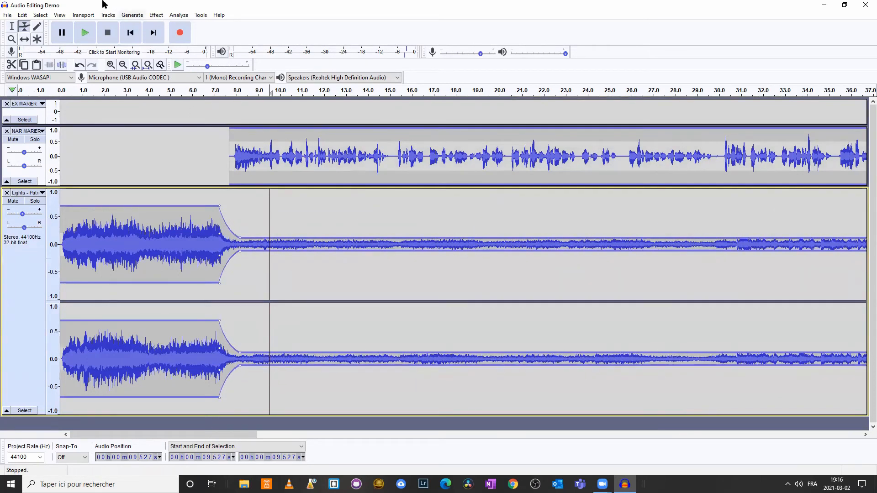
pyautogui.click(131, 32)
pyautogui.click(9, 28)
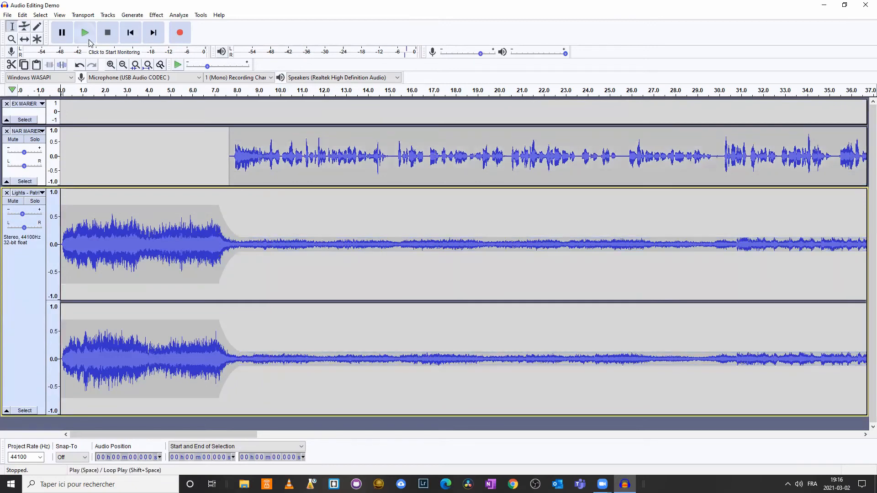
pyautogui.click(86, 33)
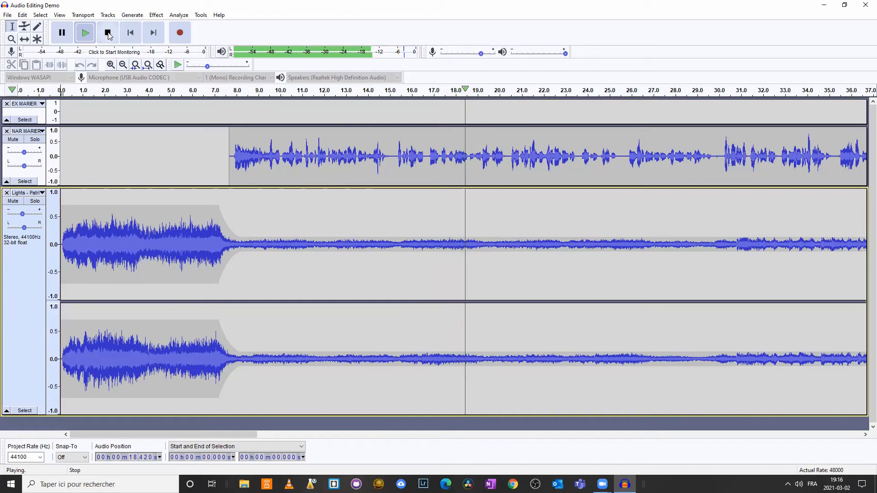
pyautogui.click(63, 35)
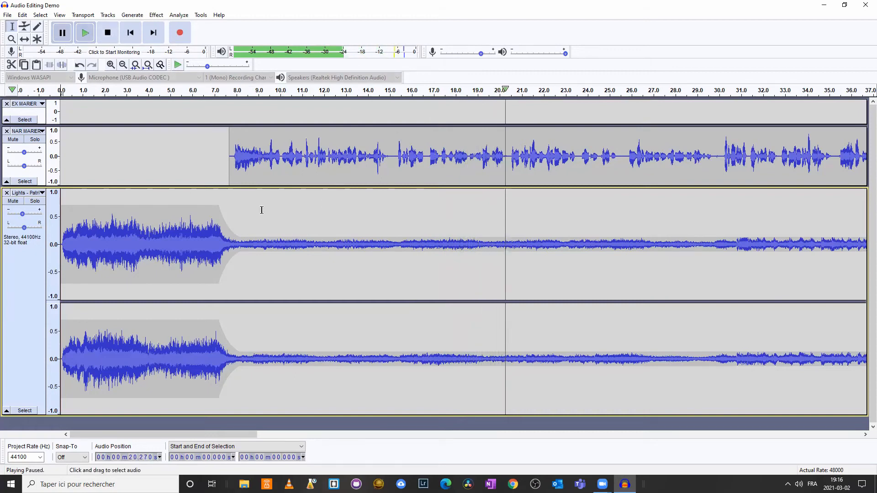
# Step: Raise the music's opening envelope level slightly to about 0.73 and lower the level after the fade to about 0.07
pyautogui.click(25, 29)
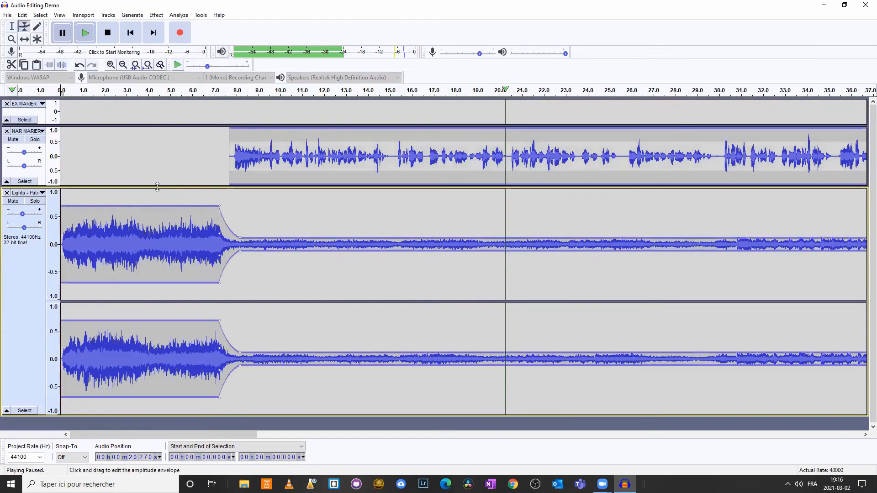
pyautogui.click(108, 36)
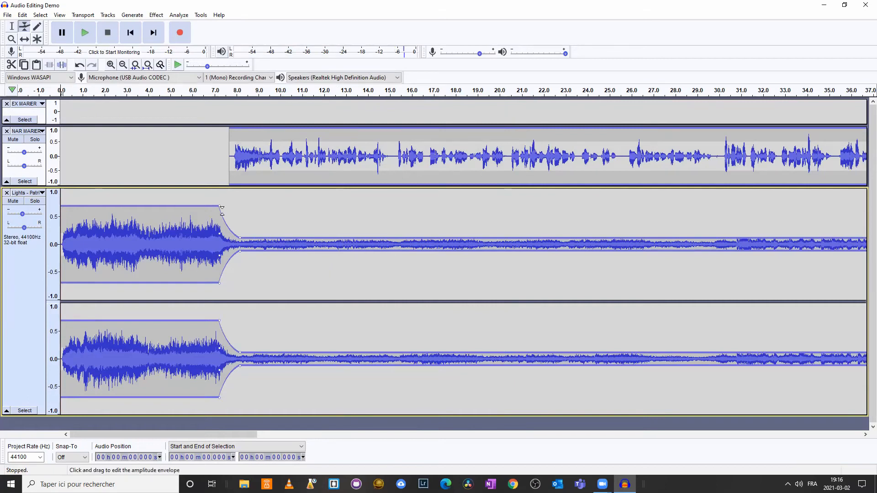
pyautogui.moveTo(219, 205); pyautogui.dragTo(219, 205)
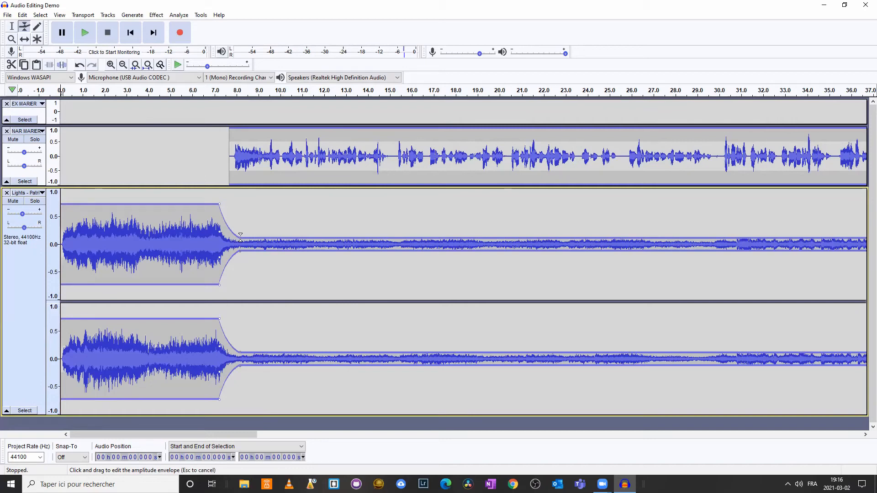
pyautogui.moveTo(240, 235); pyautogui.dragTo(240, 237)
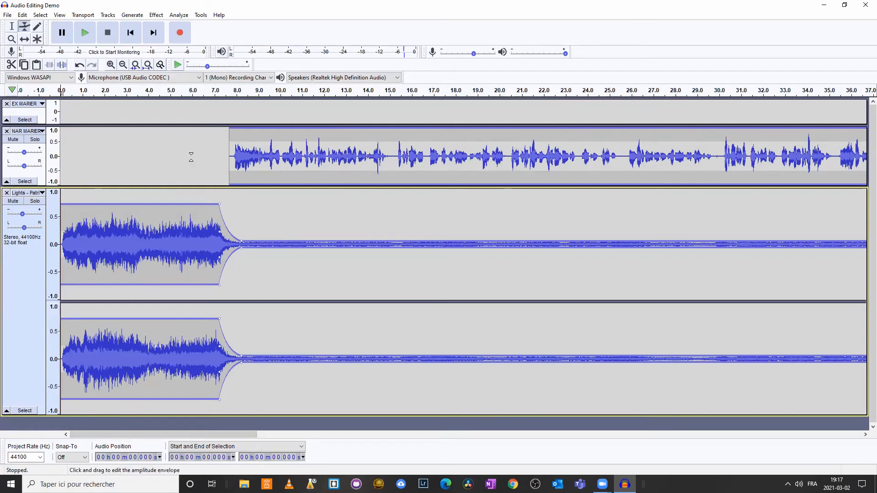
# Step: Play the mix from about 4 s to check the music's fade under the narration, and show more of the timeline
pyautogui.press('F1')
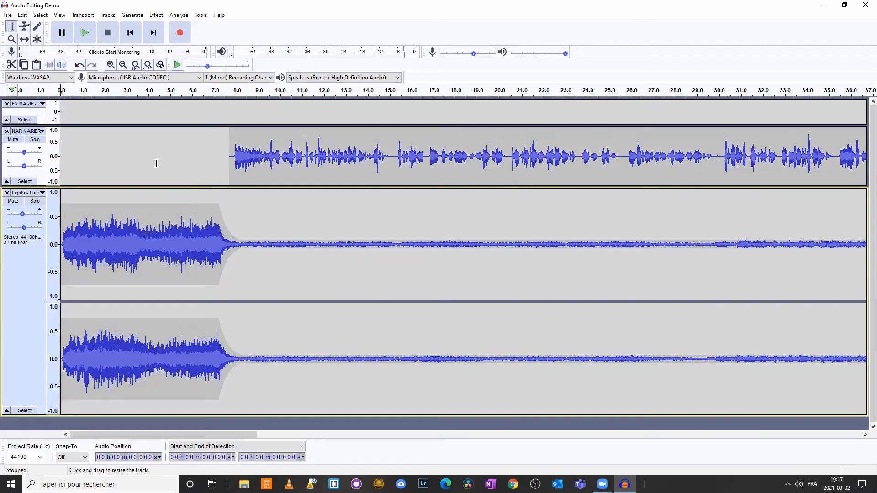
pyautogui.click(137, 163)
pyautogui.press('space')
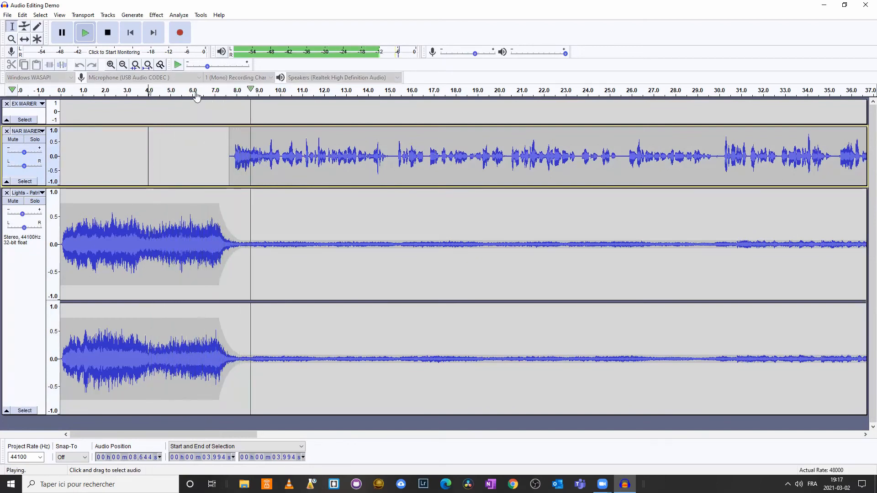
pyautogui.click(108, 34)
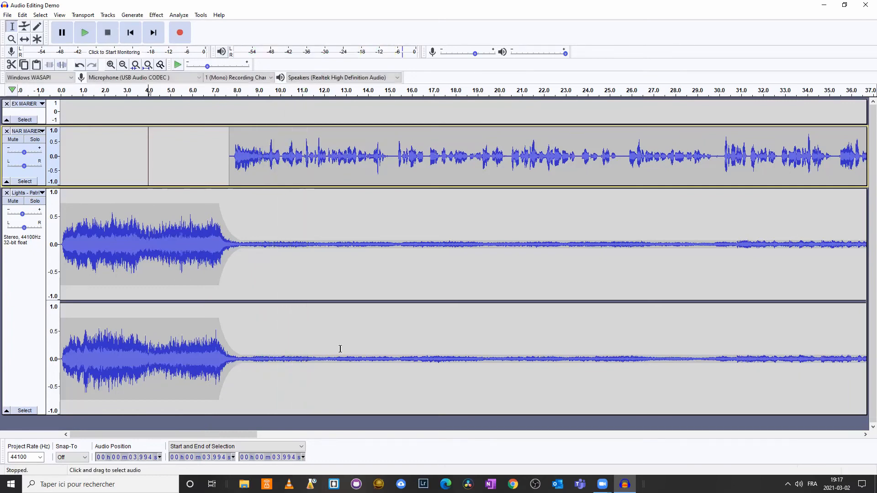
pyautogui.click(123, 66)
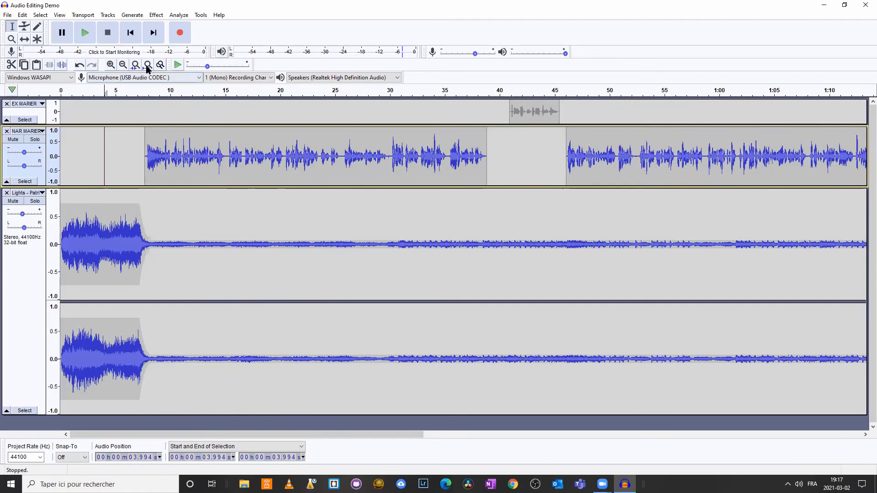
# Step: Show more of the timeline and increase the excerpt track's height to match the narration track
pyautogui.click(123, 65)
pyautogui.click(122, 65)
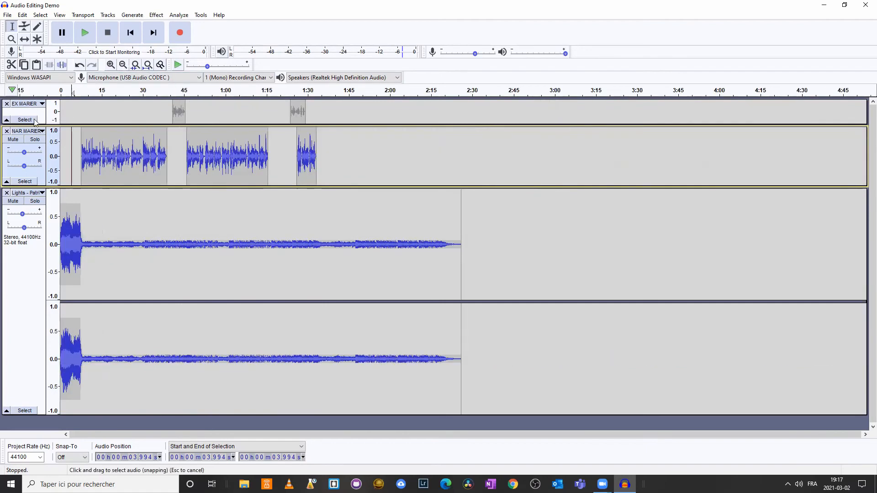
pyautogui.moveTo(73, 135); pyautogui.dragTo(73, 169)
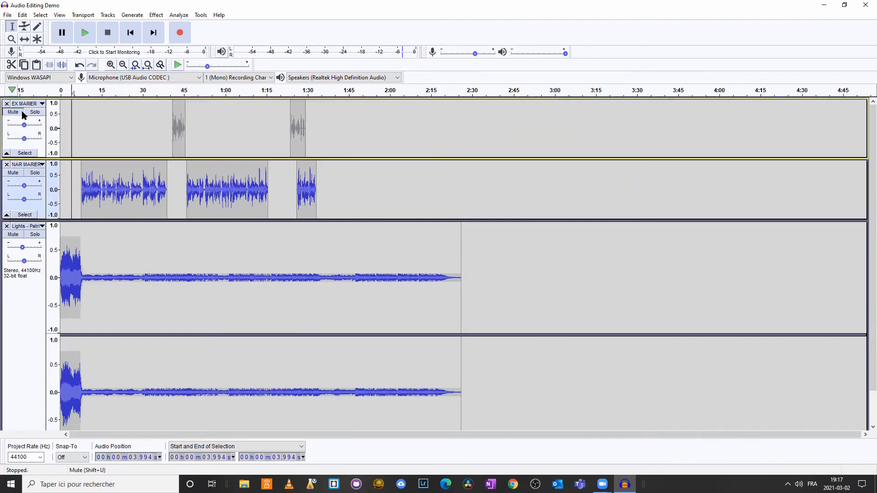
# Step: Shift the first excerpt to start right after the first narration clip, and the second narration clip to start where that excerpt ends
pyautogui.click(161, 112)
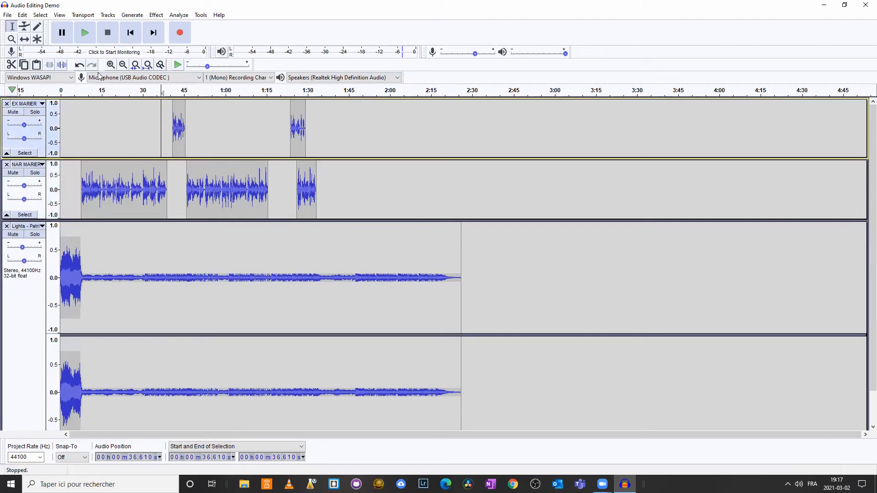
pyautogui.click(110, 66)
pyautogui.click(110, 67)
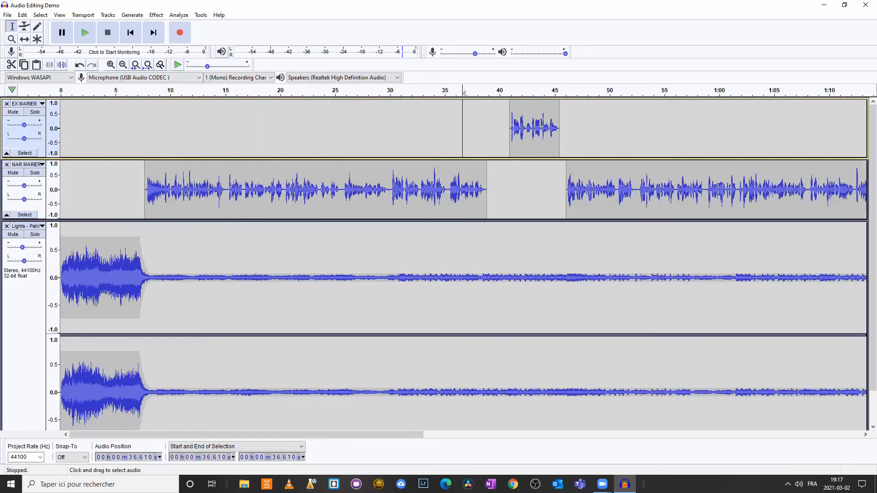
pyautogui.click(26, 40)
pyautogui.moveTo(529, 132); pyautogui.dragTo(513, 132)
pyautogui.moveTo(585, 180); pyautogui.dragTo(559, 182)
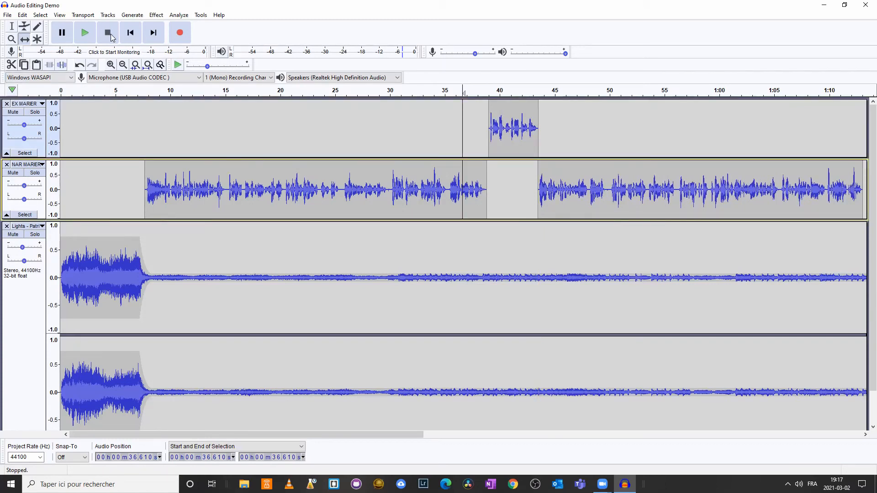
# Step: Play the mix from about 10 s and from about 36 s to check the levels and the transitions around the first excerpt
pyautogui.click(11, 27)
pyautogui.click(171, 130)
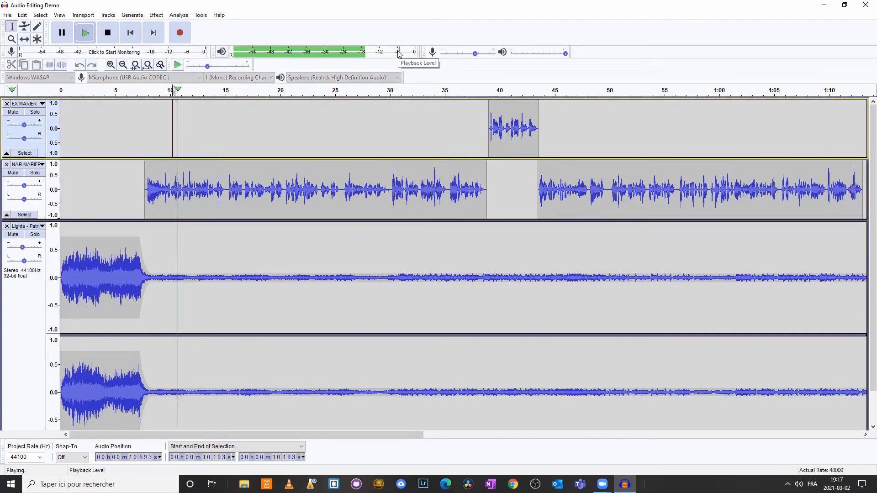
pyautogui.click(106, 36)
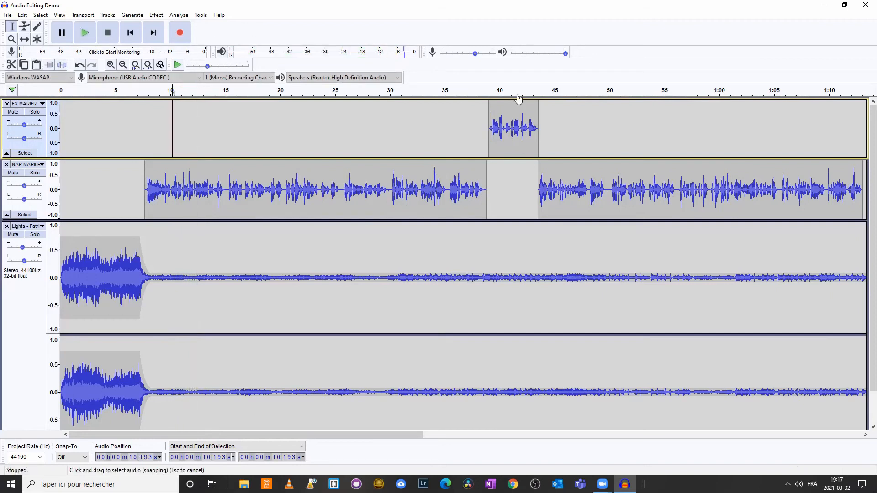
pyautogui.click(458, 121)
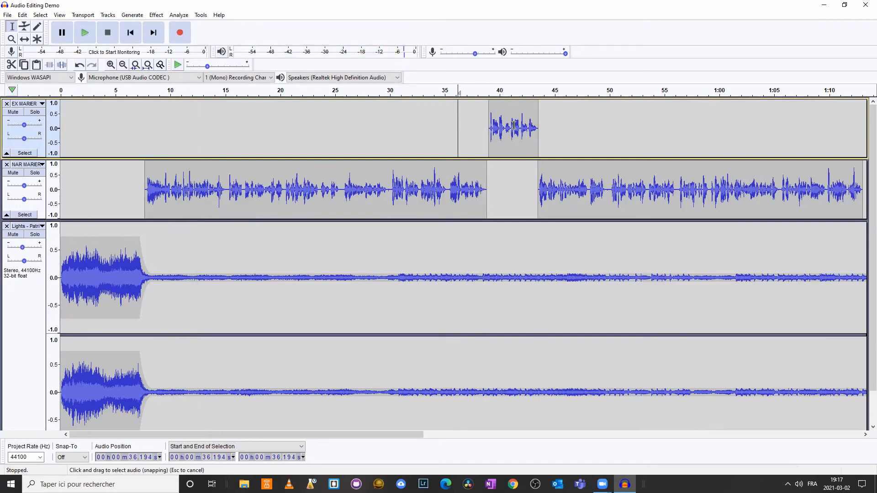
pyautogui.press('space')
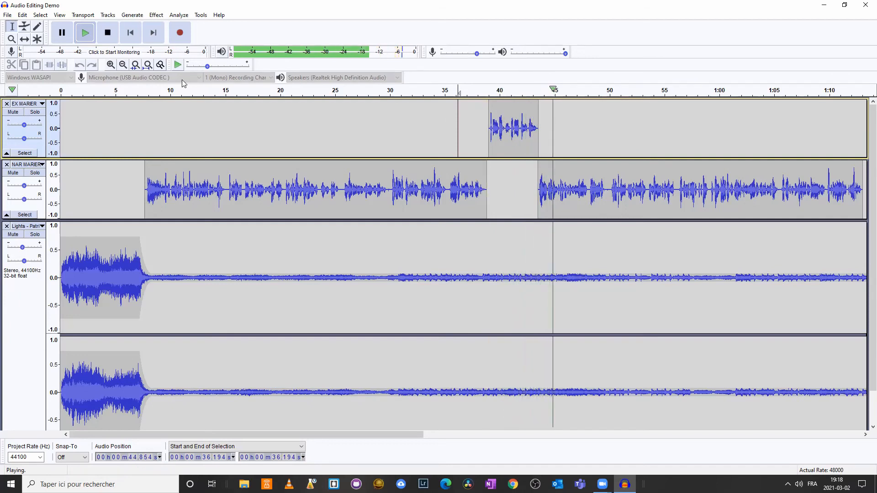
pyautogui.click(109, 34)
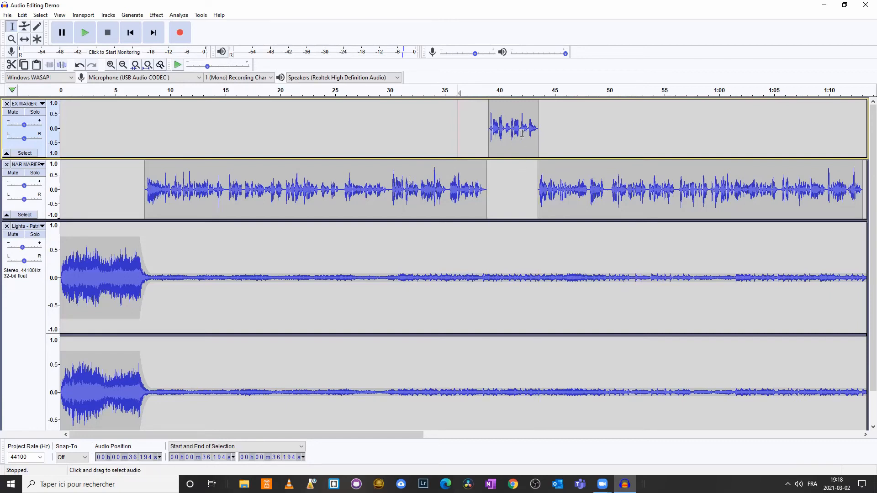
# Step: Lower the music track's gain to about -6 dB
pyautogui.moveTo(371, 433); pyautogui.dragTo(453, 434)
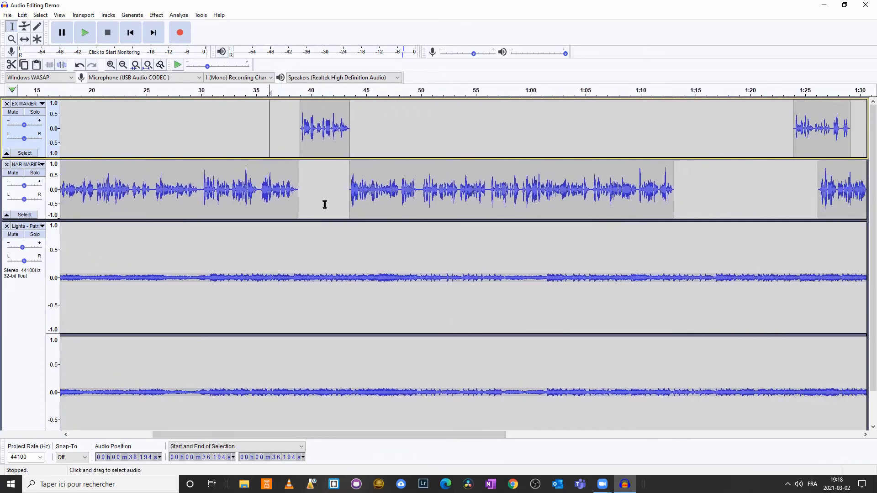
pyautogui.moveTo(269, 435); pyautogui.dragTo(166, 435)
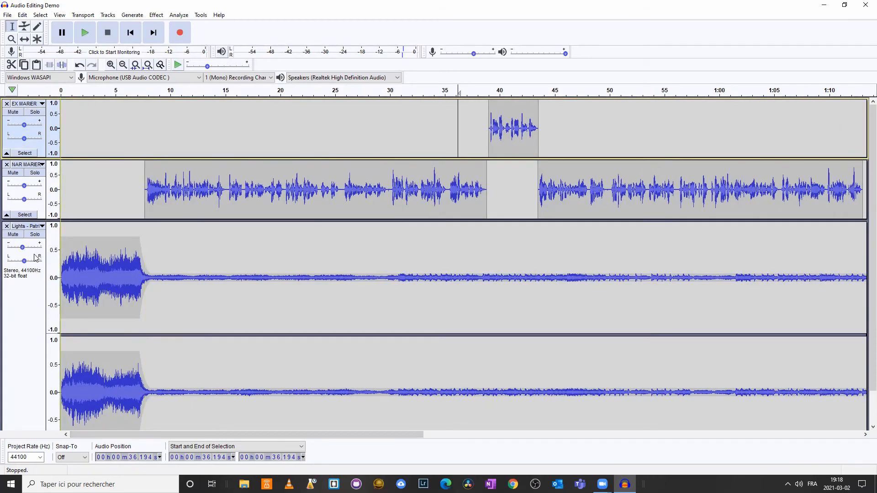
pyautogui.moveTo(22, 248); pyautogui.dragTo(23, 248)
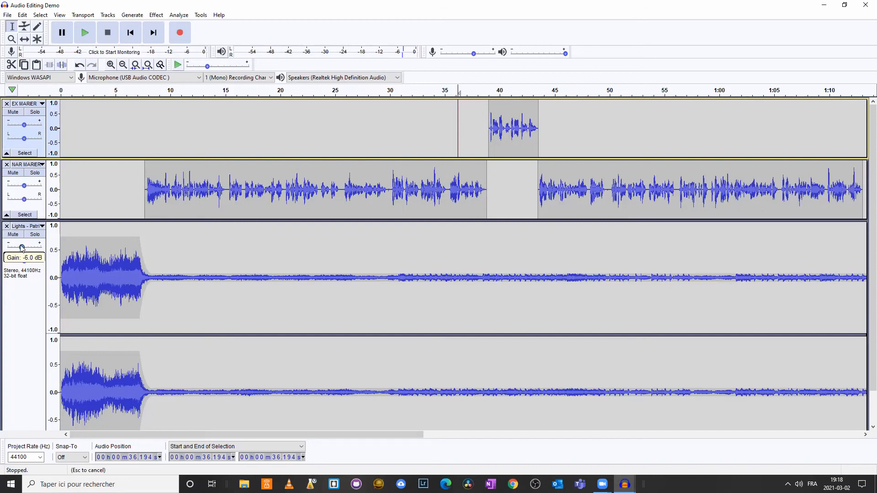
pyautogui.moveTo(22, 248); pyautogui.dragTo(22, 248)
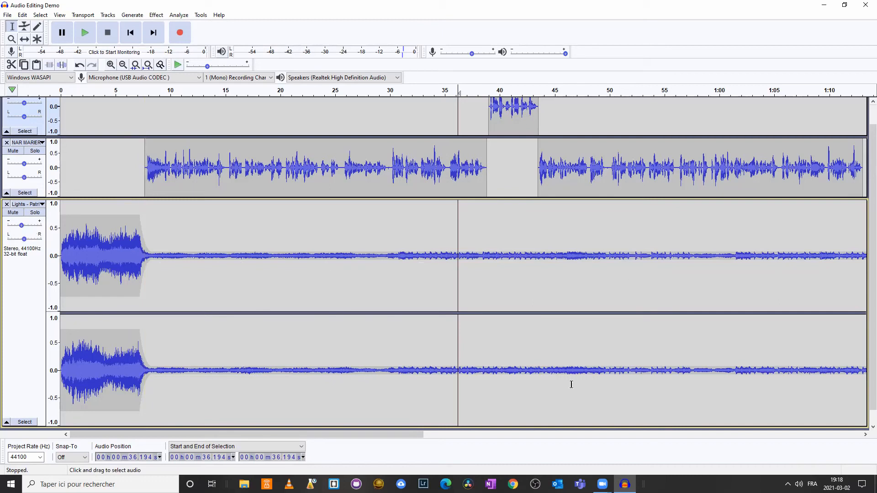
# Step: Play the whole arrangement from the start to review the finished mix
pyautogui.moveTo(354, 434); pyautogui.dragTo(406, 439)
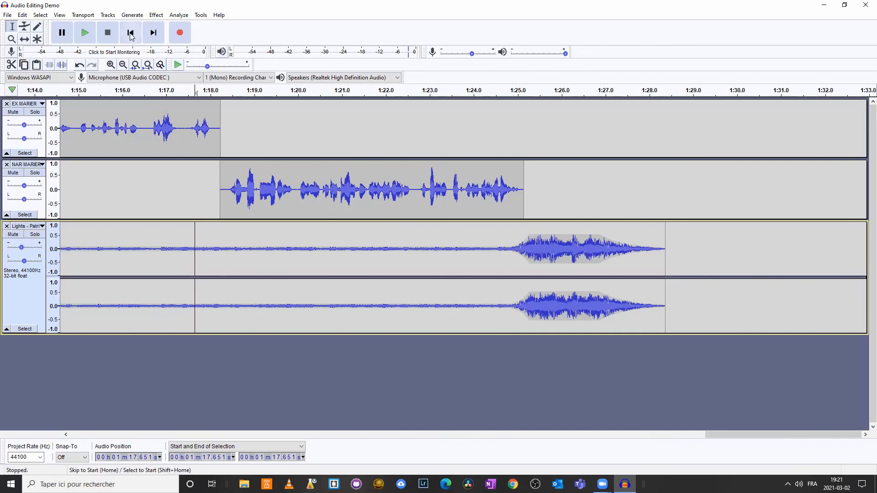
pyautogui.click(131, 37)
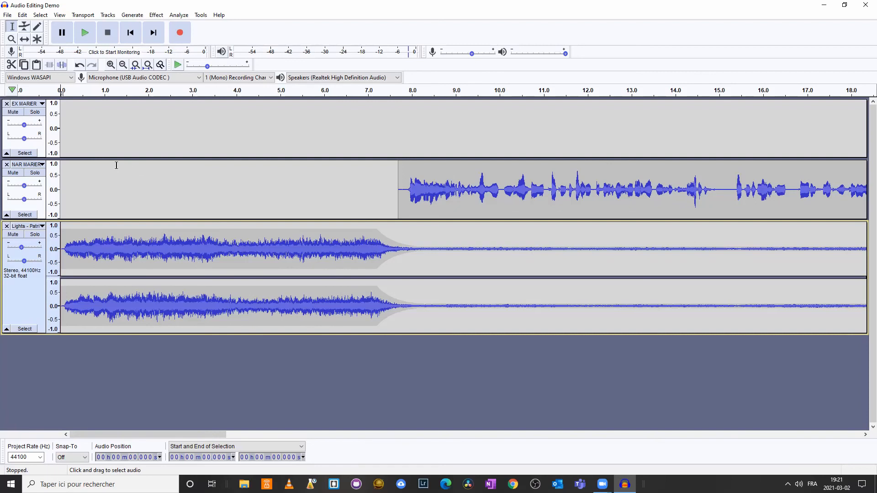
pyautogui.click(85, 36)
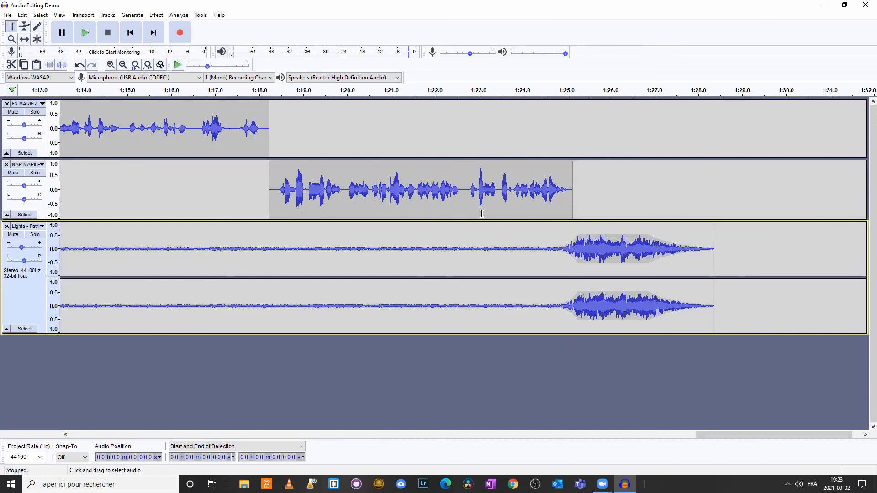
# Step: Save the audio project under its existing name
pyautogui.click(8, 16)
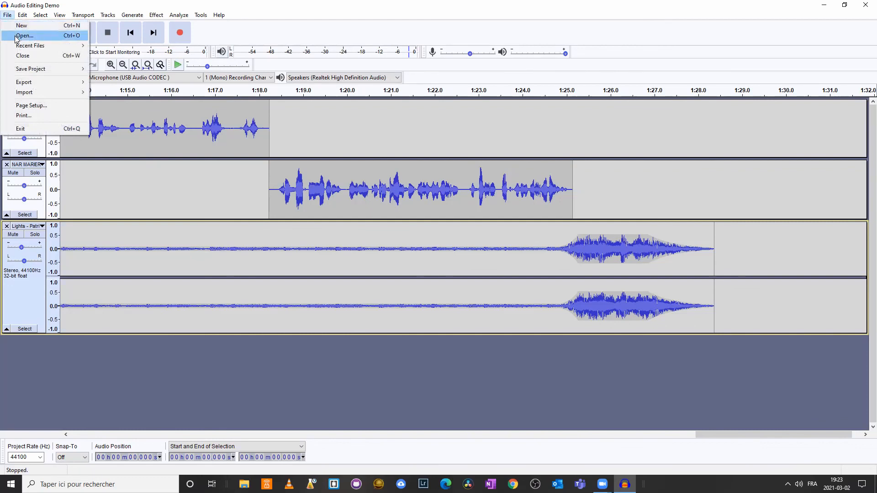
pyautogui.moveTo(29, 83)
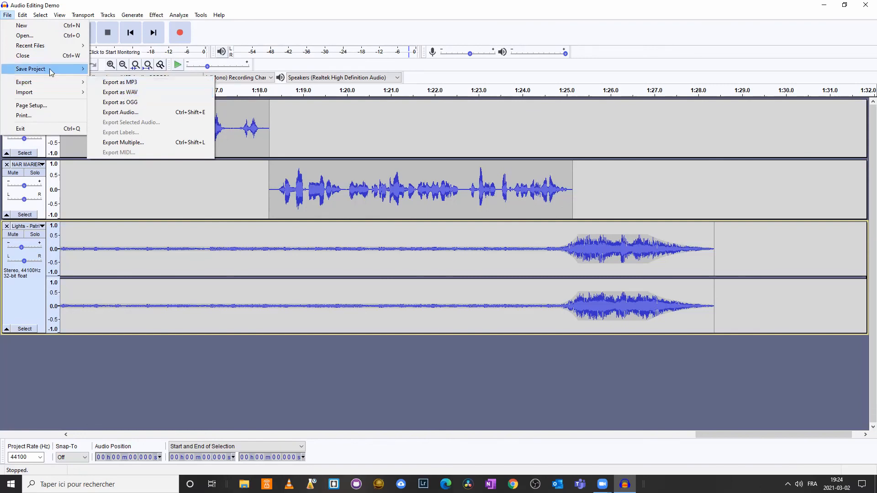
pyautogui.moveTo(46, 71)
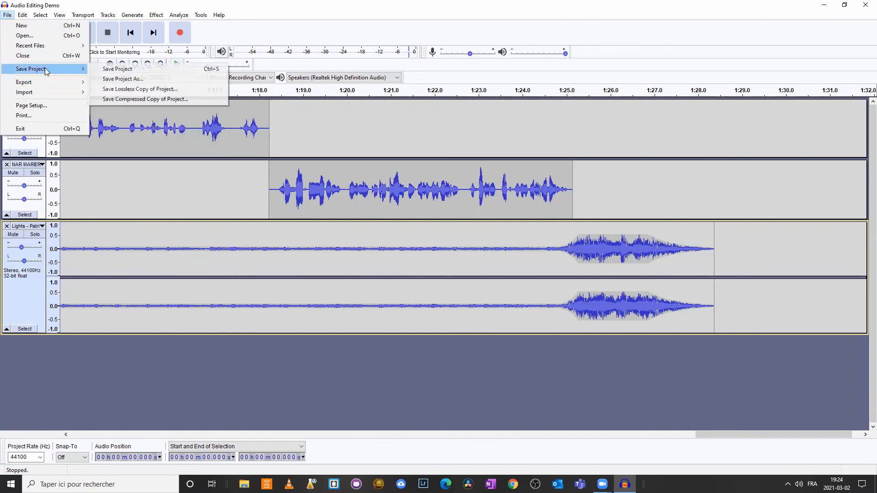
pyautogui.click(129, 71)
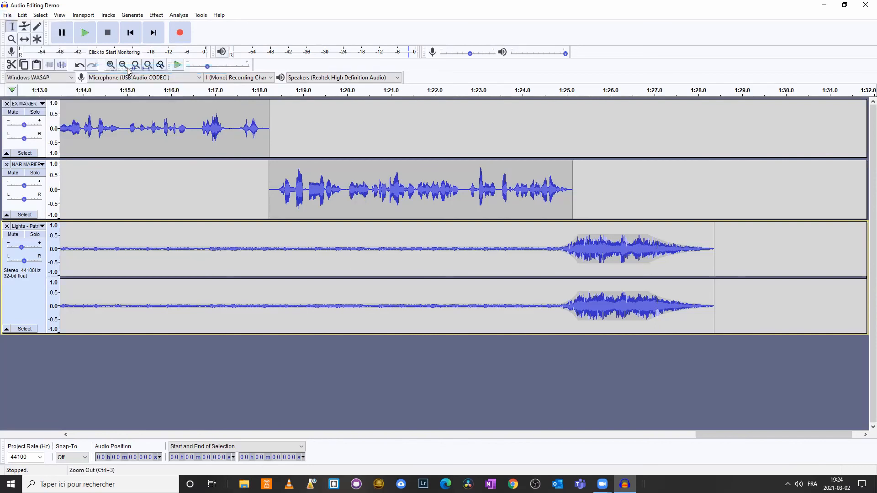